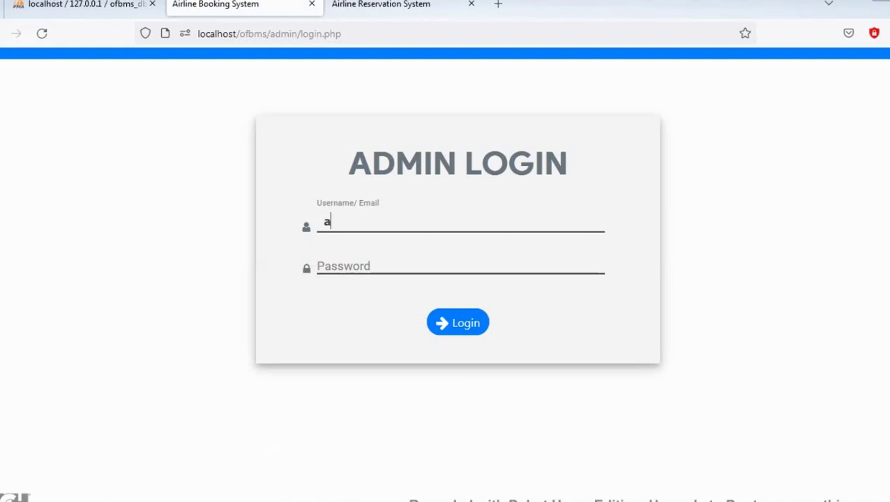
Enter the admin password and log in to reach the admin dashboard
key("Tab")
type("12345678")
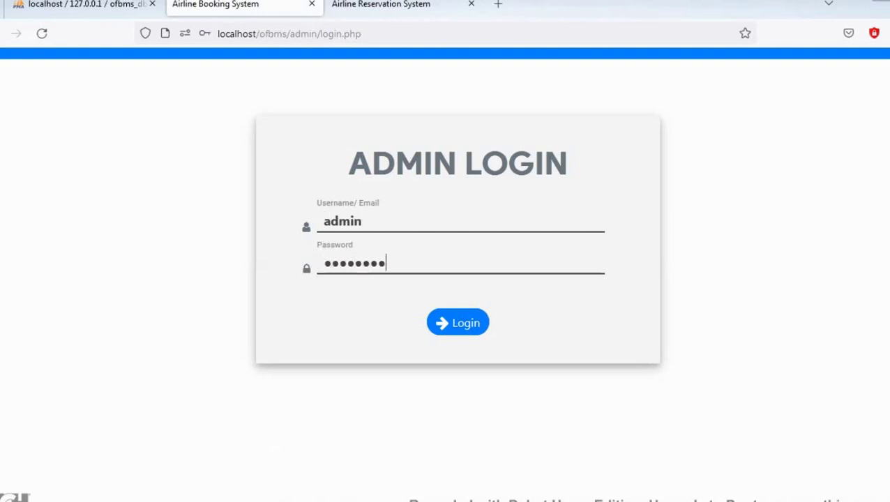
key("Return")
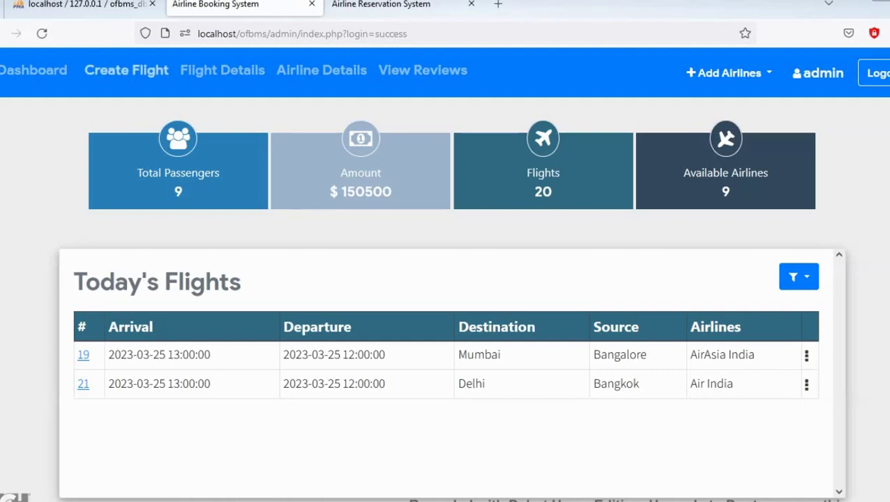
Start a new flight departing 03/25/2023 at 1:00 PM and arriving at 3:00 PM
left_click(126, 70)
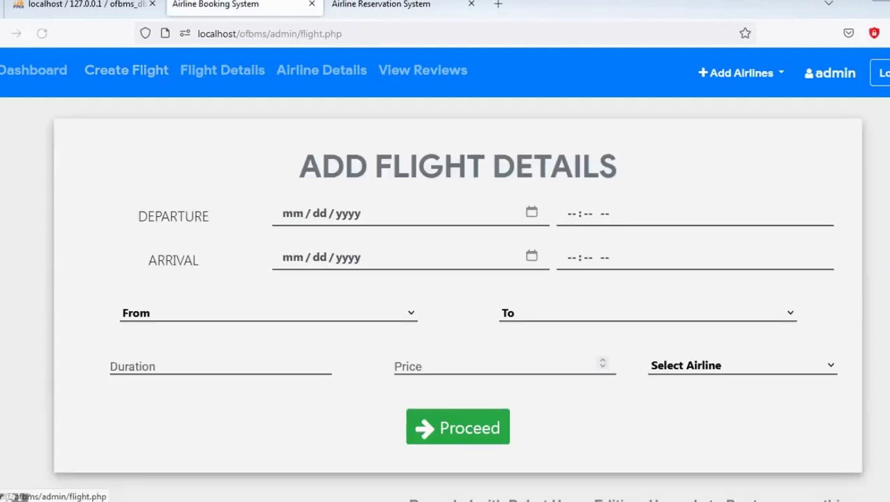
left_click(293, 214)
type("03 / 25 /")
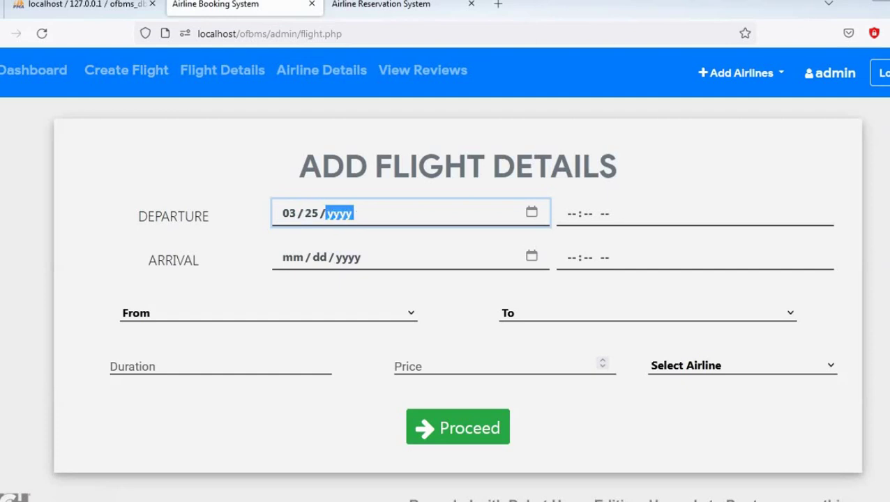
type(" 2023")
key("Tab")
key("Tab")
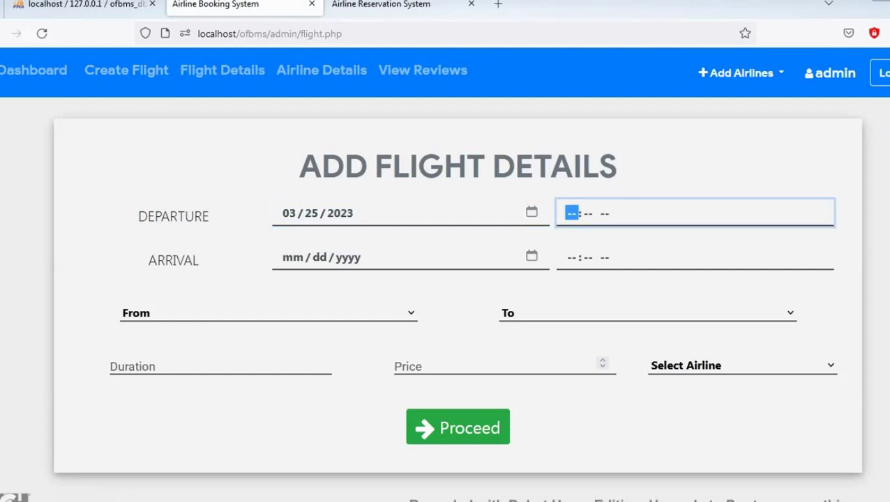
type("0100p")
key("Tab")
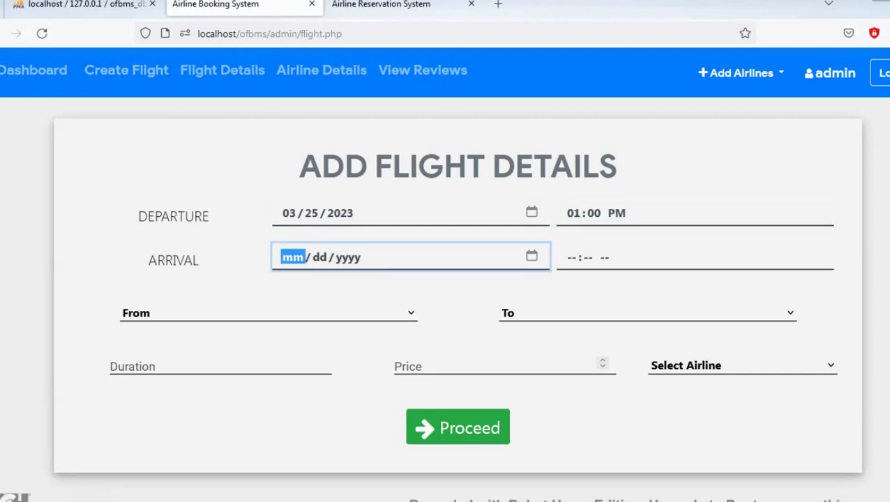
type("03 / 2")
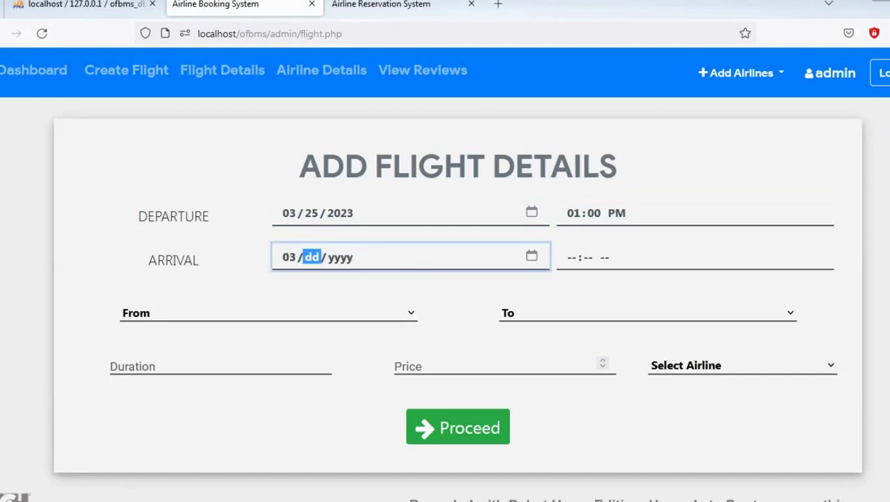
type("5 / 2023")
key("Tab")
key("Tab")
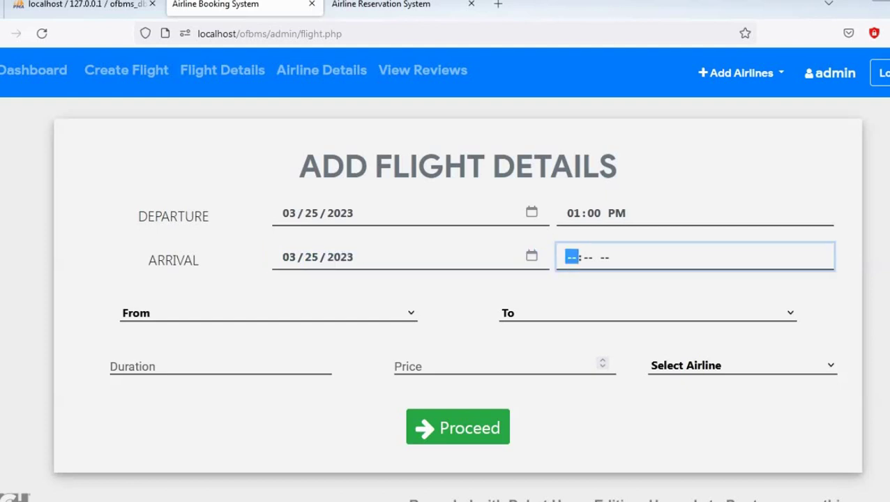
type("32")
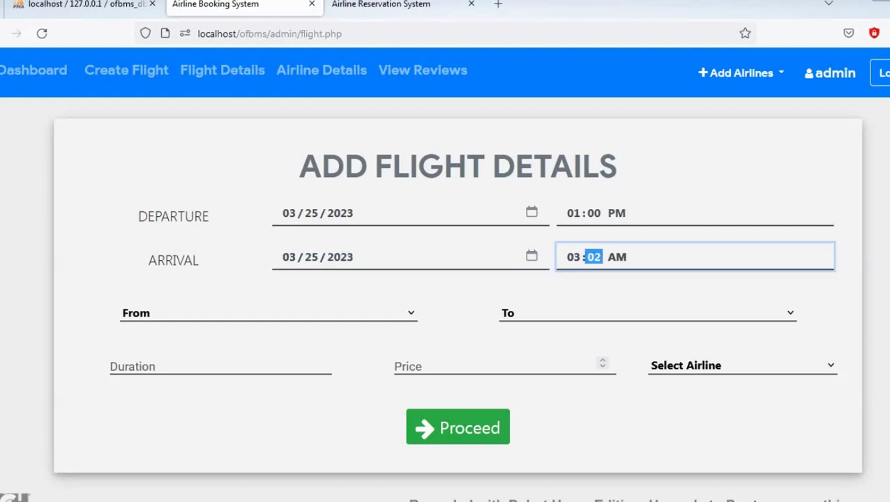
type("0p")
key("Tab")
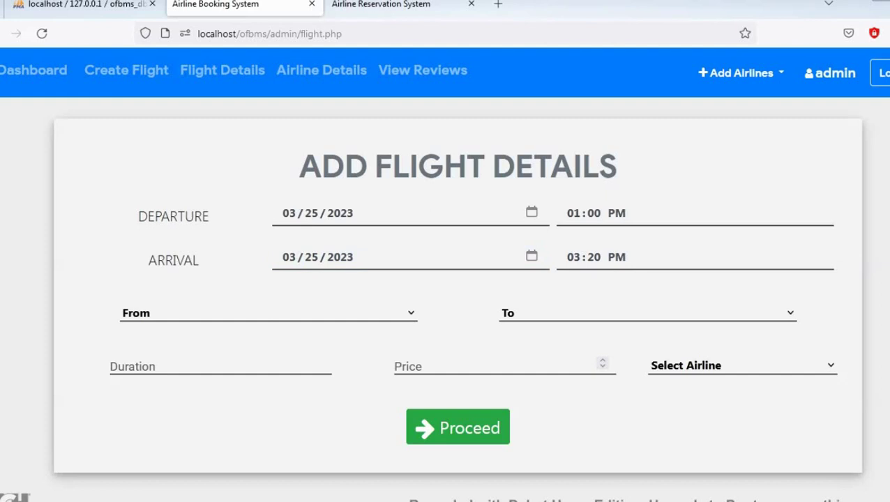
left_click(594, 258)
type("00")
key("Tab")
Set the route Goa to Mumbai, duration 2, price 5000, airline Asia, and save the flight
key("g")
key("m")
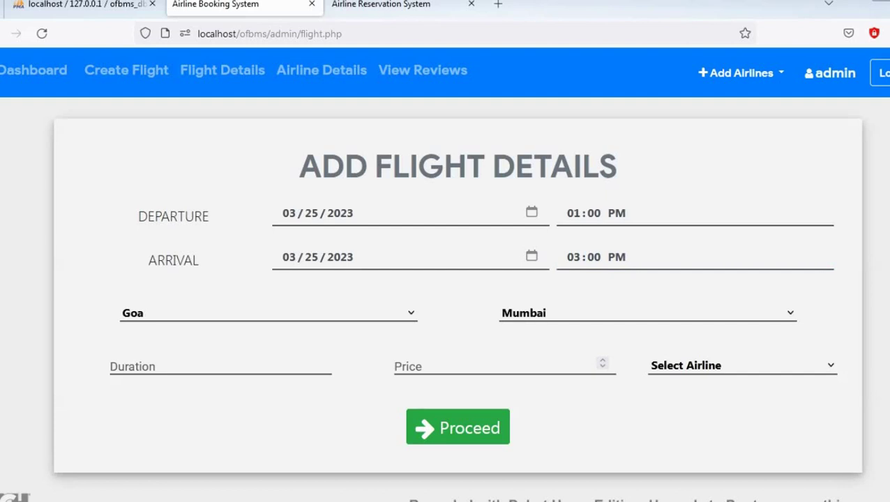
key("Tab")
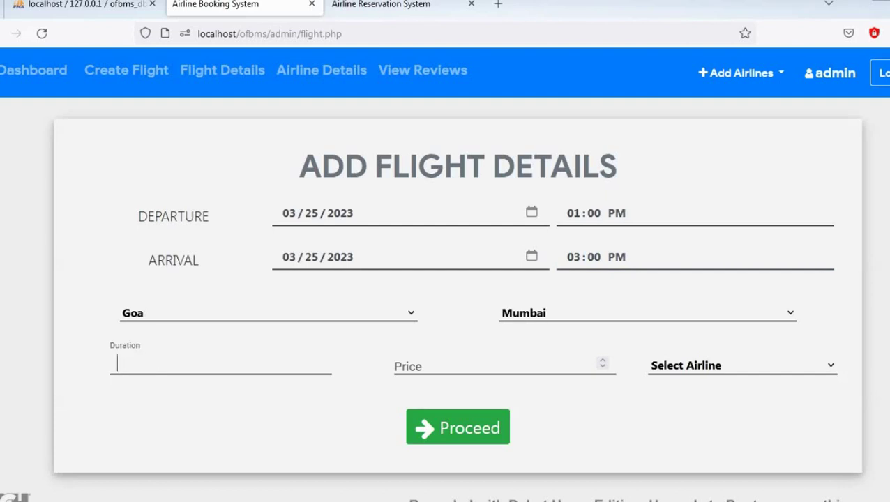
type("2")
key("Tab")
type("5000")
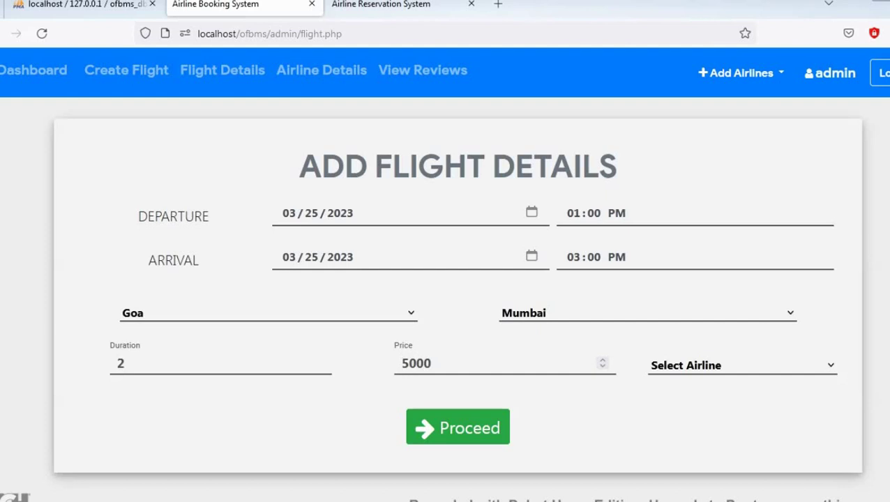
key("Down")
key("Tab")
key("Return")
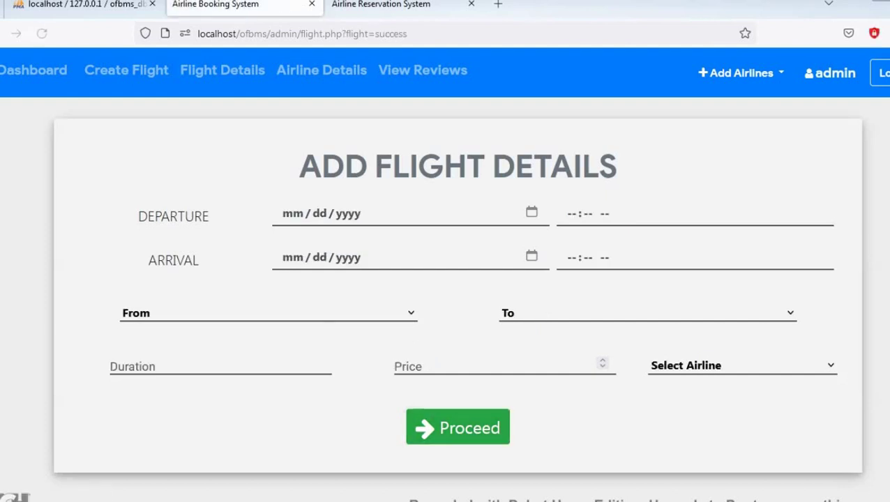
Check flight 23's route, airline and price in the flight list
left_click(222, 70)
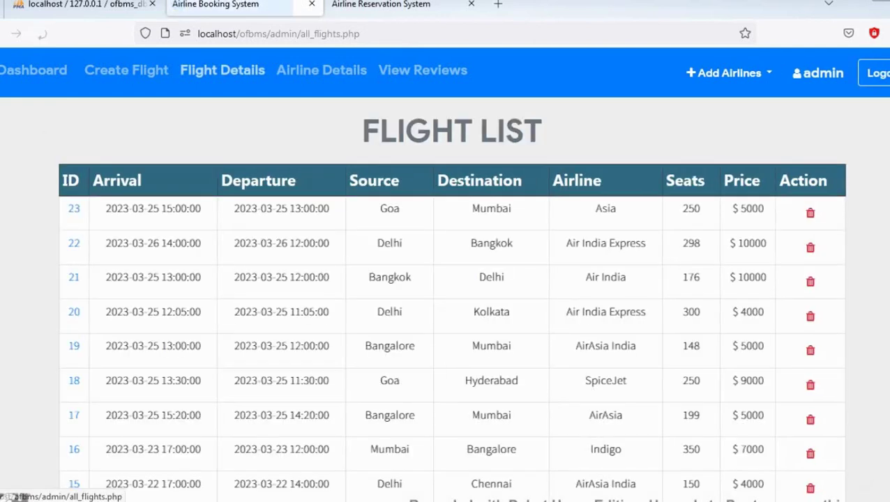
left_click_drag(105, 209, 486, 209)
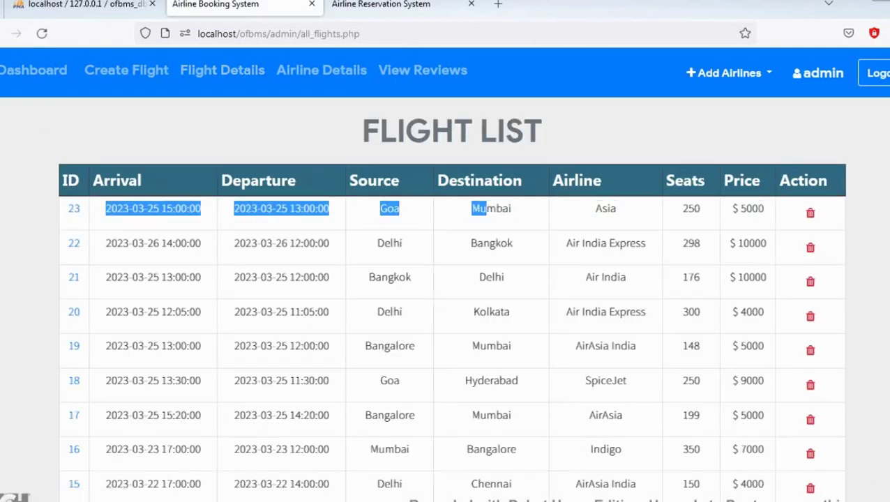
left_click(486, 211)
left_click_drag(764, 208, 482, 209)
left_click(395, 209)
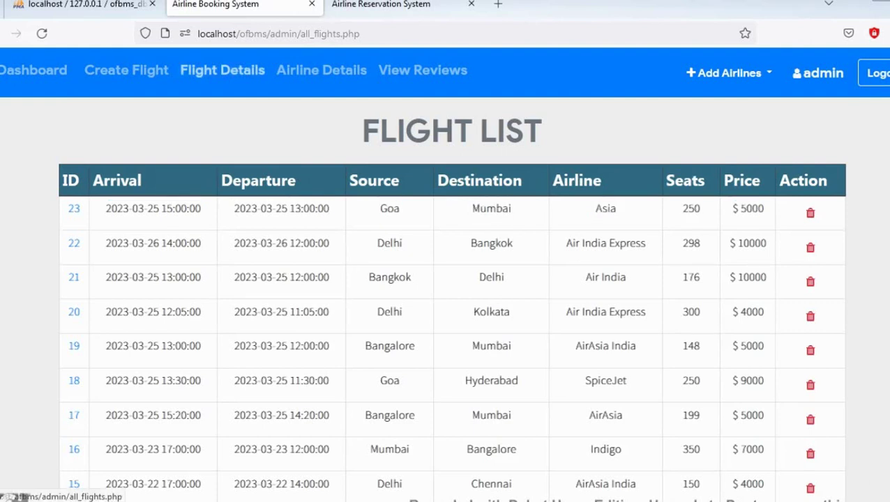
left_click(221, 70)
Look over the airline list, then bring up the Customer Reviews page
left_click(321, 69)
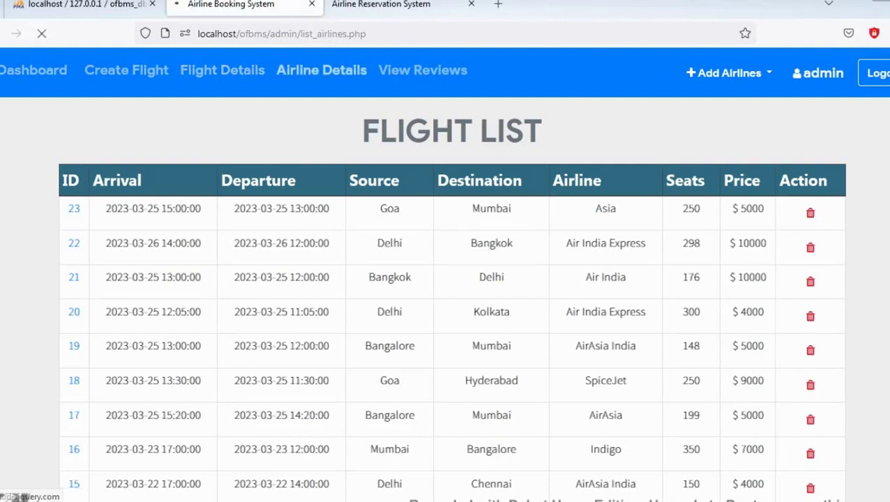
left_click_drag(391, 182, 382, 383)
left_click(382, 383)
scroll(383, 382, "down", 1)
scroll(443, 274, "up", 1)
left_click(321, 70)
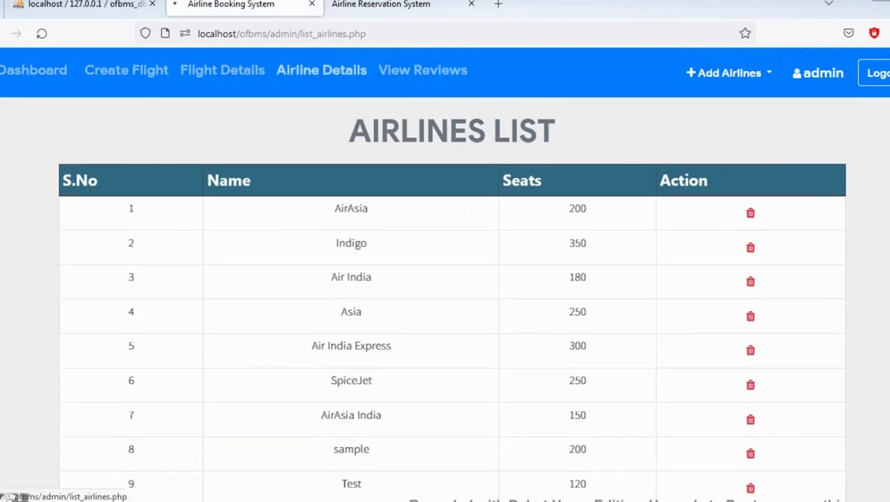
left_click(423, 69)
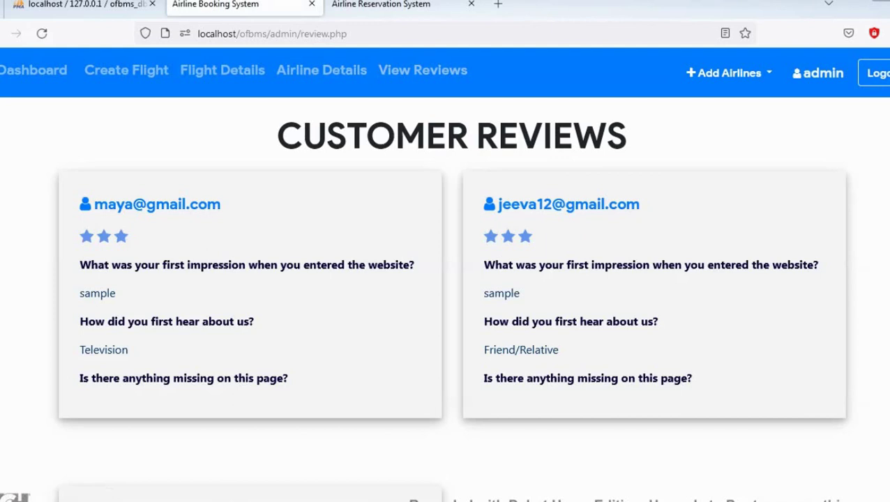
Add a new airline named indigo1 with 150 total seats
left_click(729, 72)
left_click(698, 113)
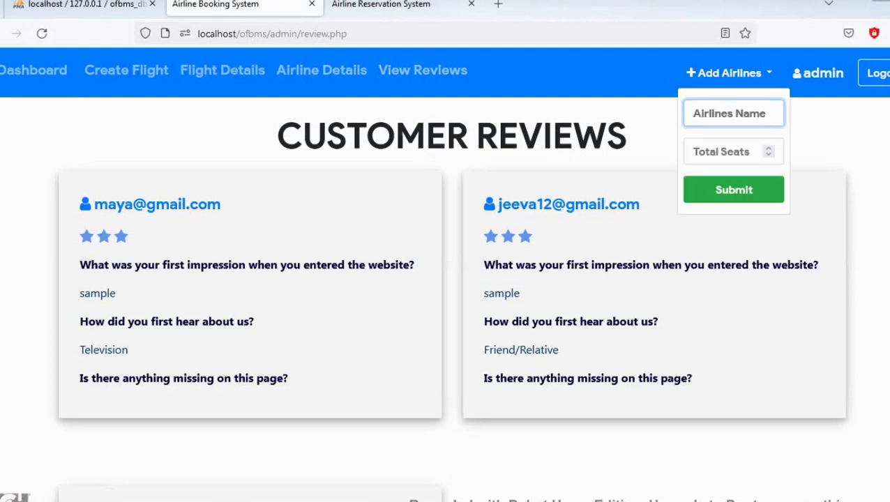
type("Test")
key("Tab")
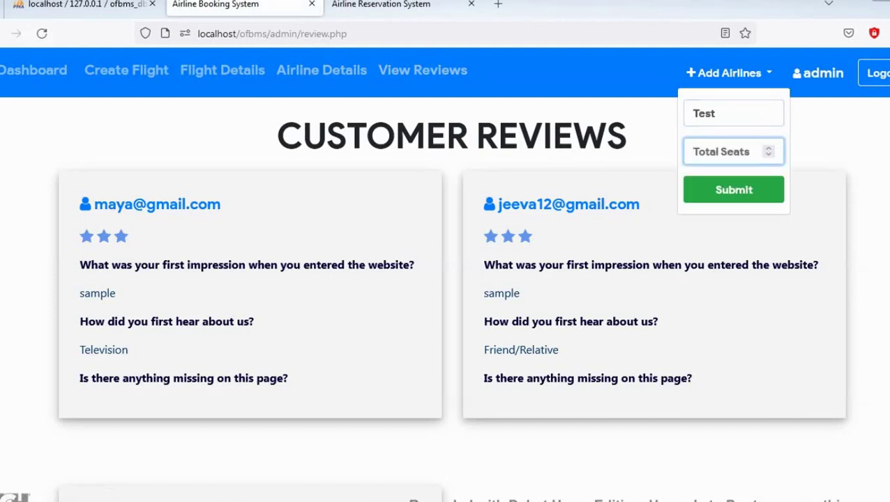
key("shift+Tab")
type("Indido")
key("BackSpace")
key("BackSpace")
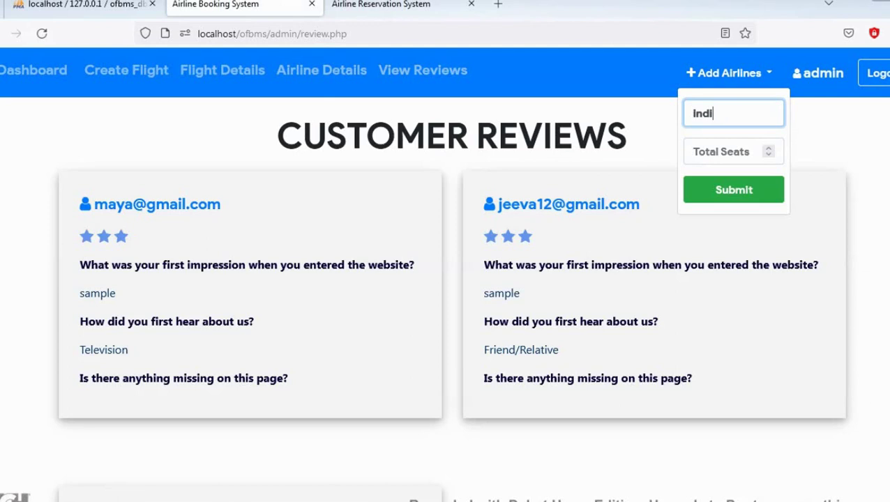
type("go1")
key("Tab")
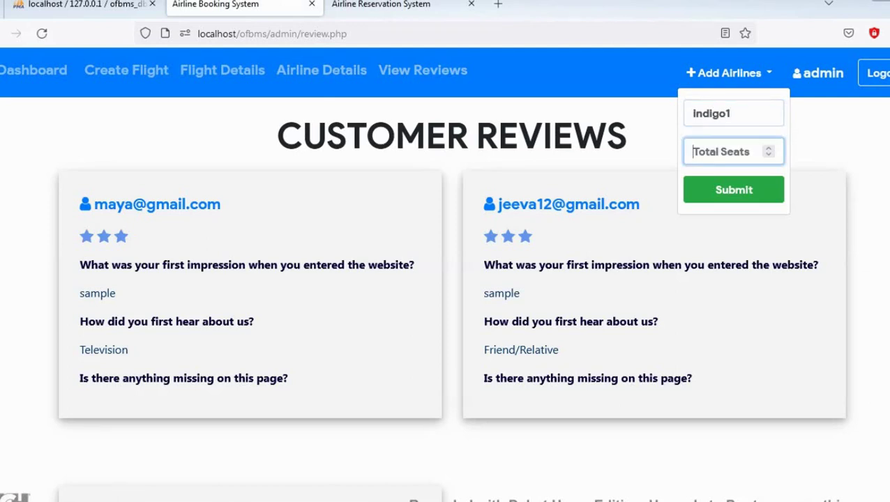
type("150")
key("Tab")
key("Return")
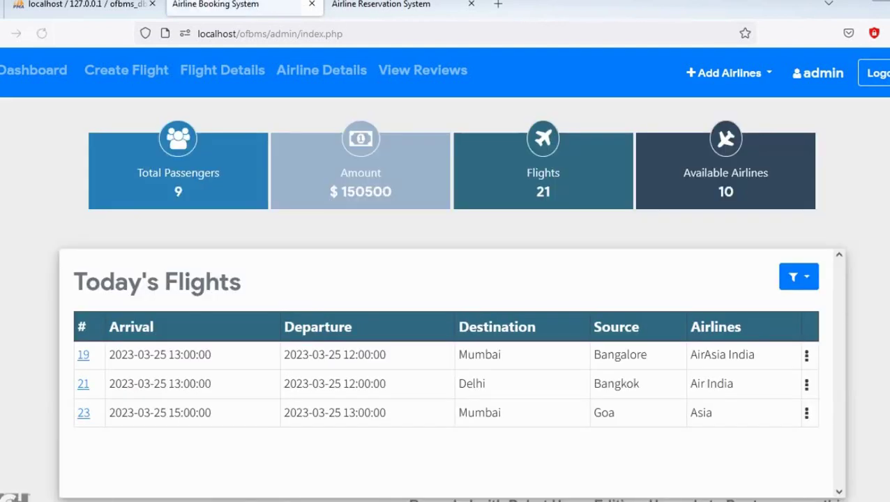
Locate indigo1 in the Airlines List, delete it, and reload the list
left_click(321, 70)
scroll(445, 279, "down", 2)
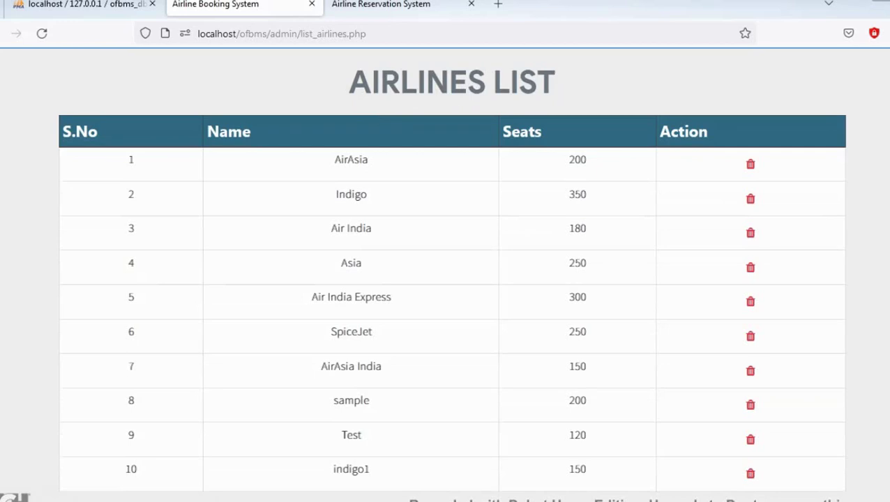
left_click_drag(333, 470, 587, 470)
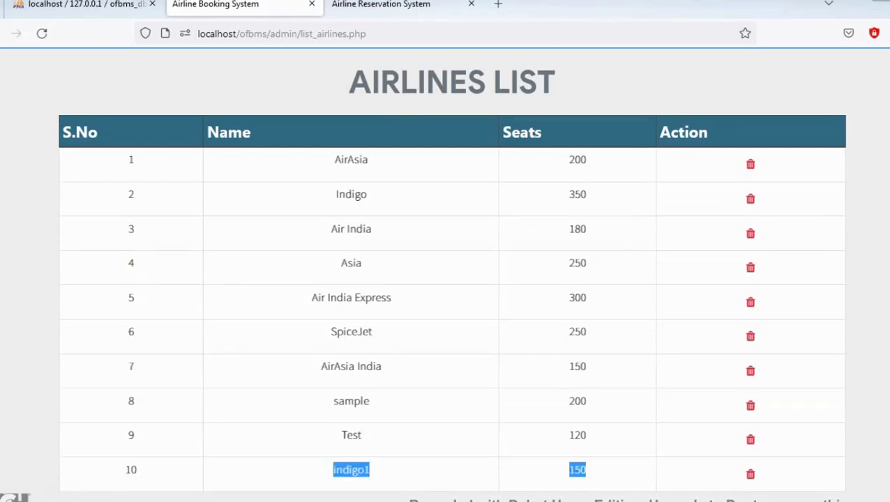
left_click(602, 471)
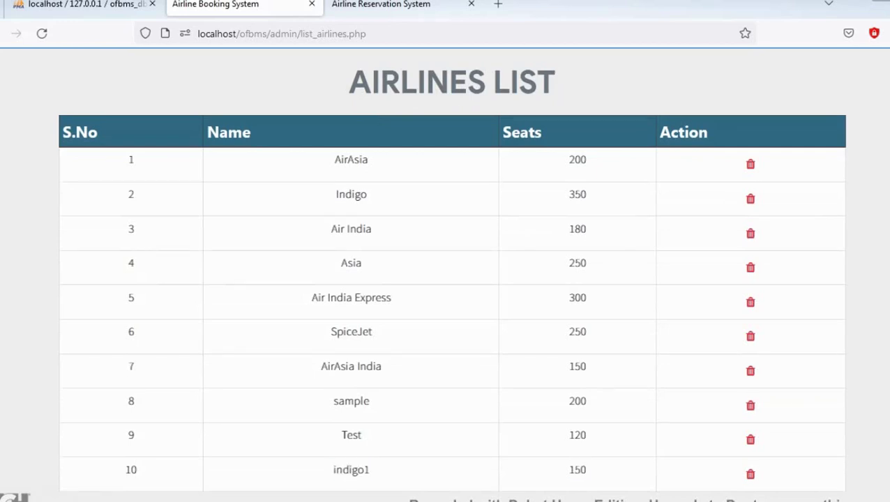
left_click(751, 474)
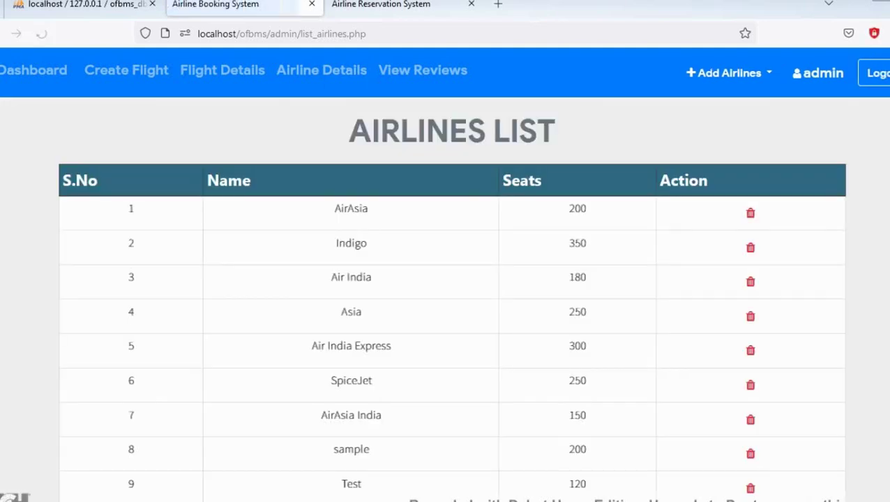
scroll(452, 314, "down", 2)
left_click_drag(340, 469, 589, 470)
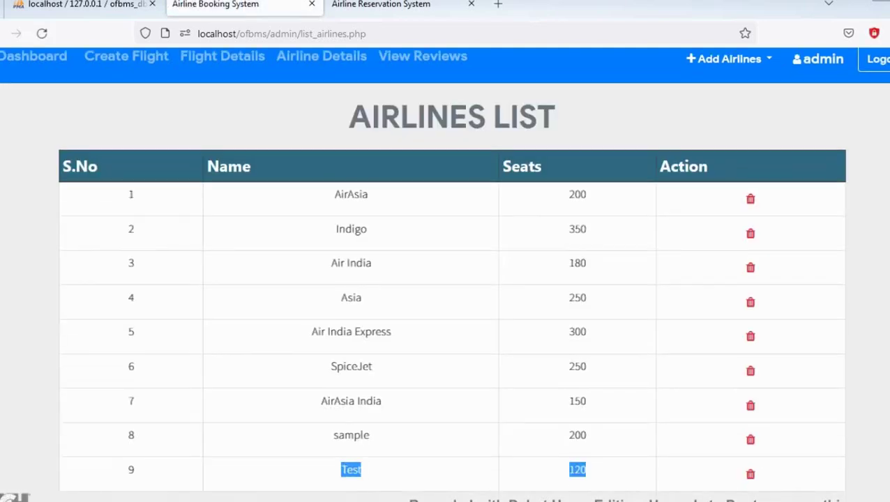
left_click(321, 56)
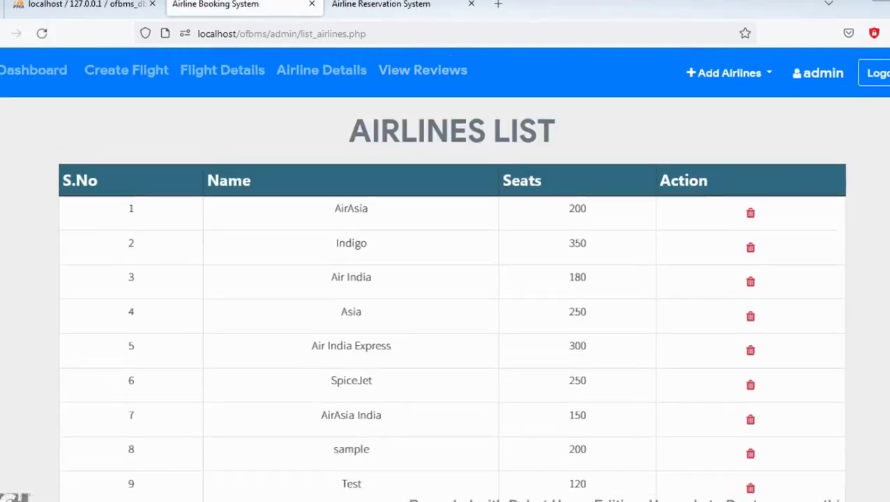
On the passenger site, log in with the passenger's username and password and open My Flights
left_click(381, 6)
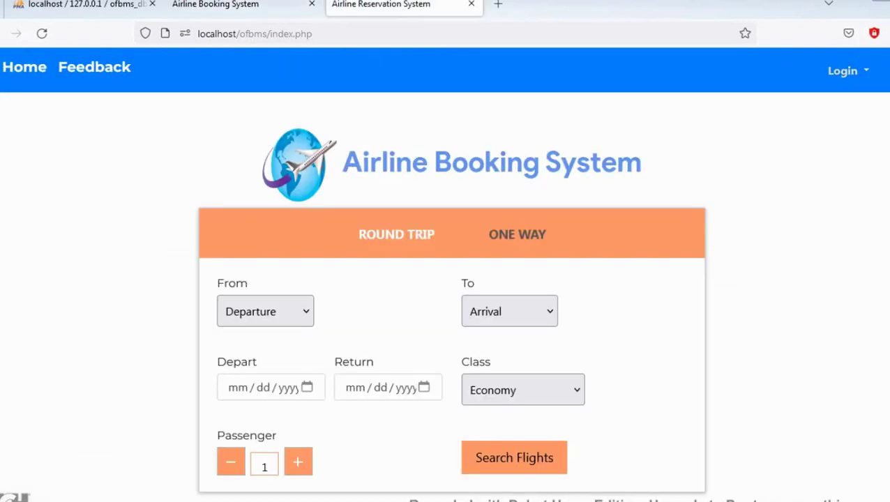
left_click(843, 70)
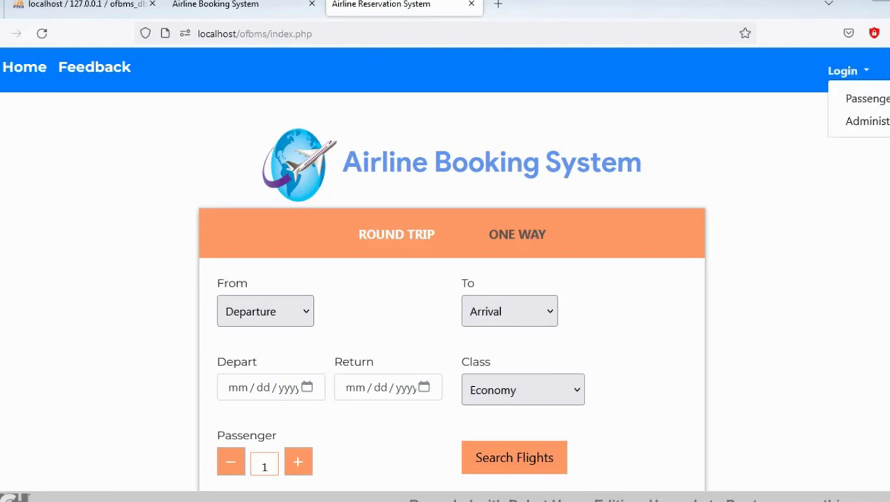
left_click(865, 97)
type("kotte")
key("Tab")
type("••••••••")
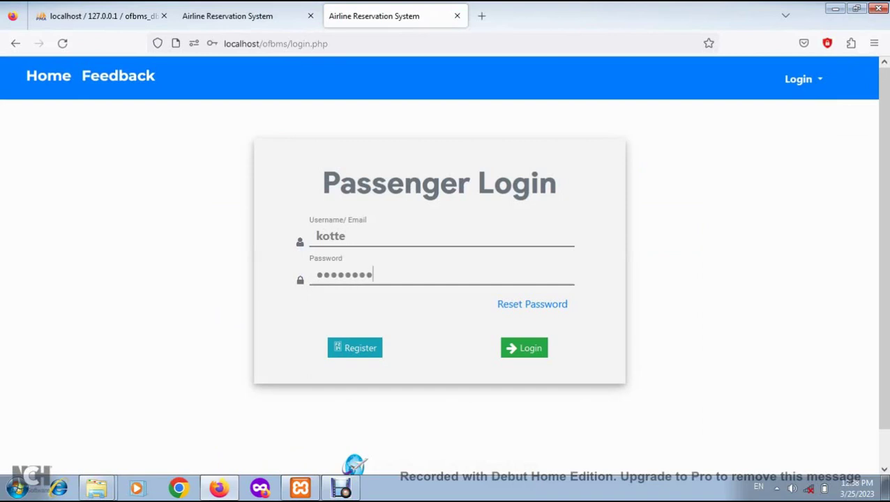
key("shift+Left")
key("shift+Left")
key("shift+Left")
key("shift+Left")
key("shift+Left")
key("shift+Left")
key("shift+Left")
key("shift+Left")
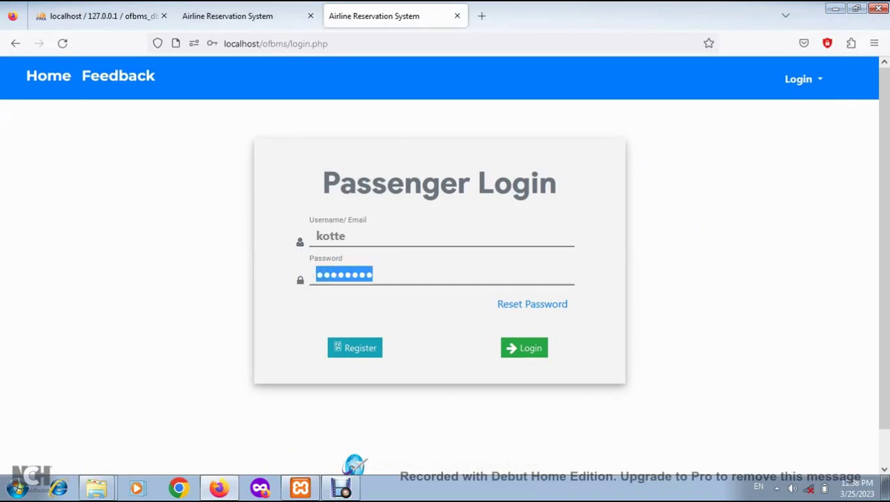
type("••••••")
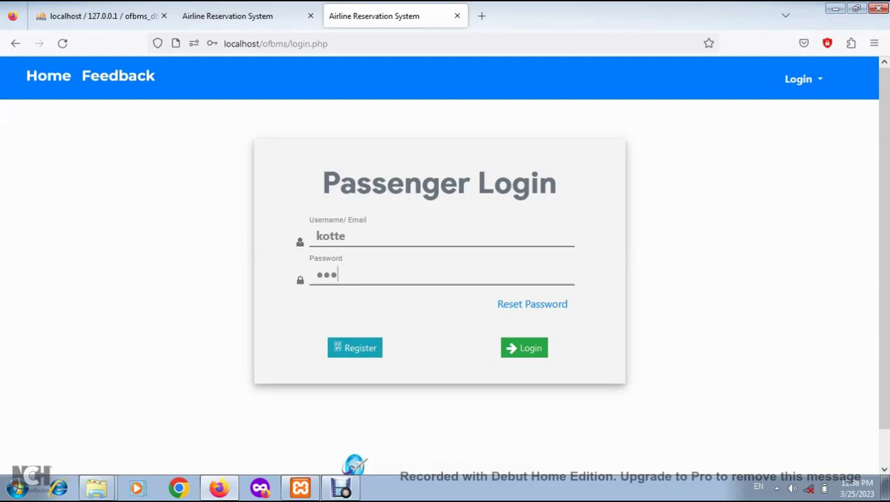
type("•••")
key("Return")
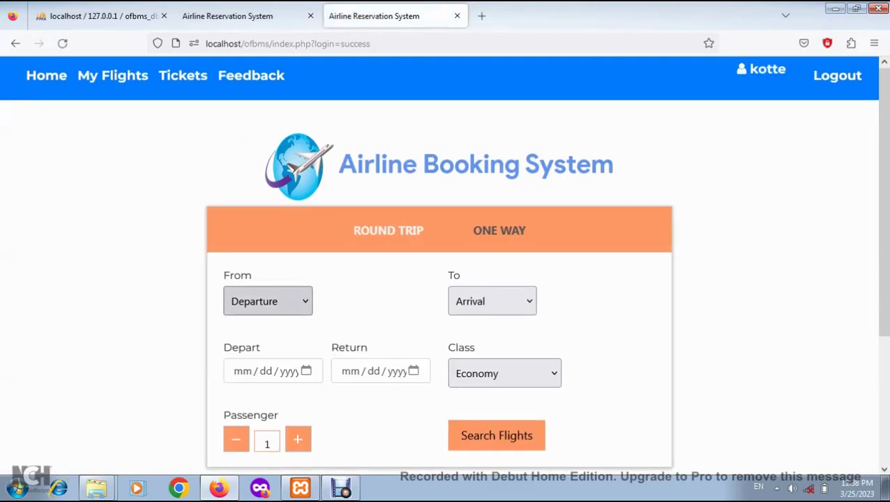
left_click(112, 75)
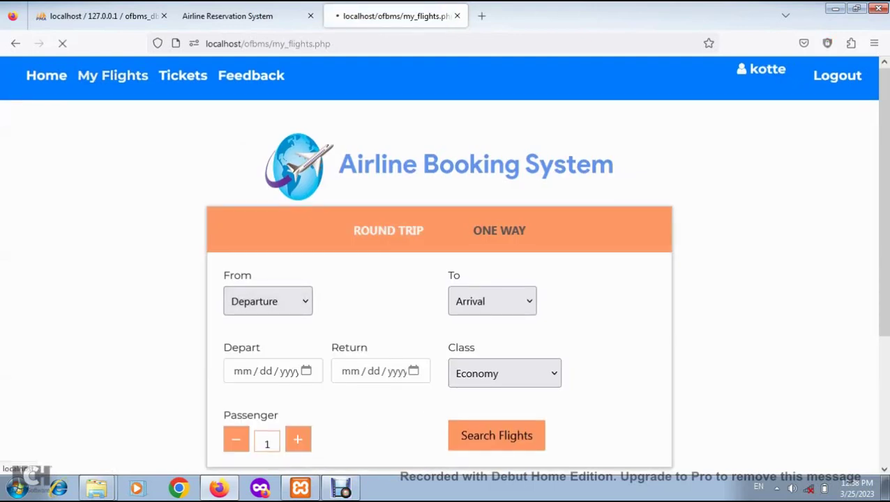
Start a Goa to Mumbai flight search departing 03/25/2023 from the home page
left_click(46, 75)
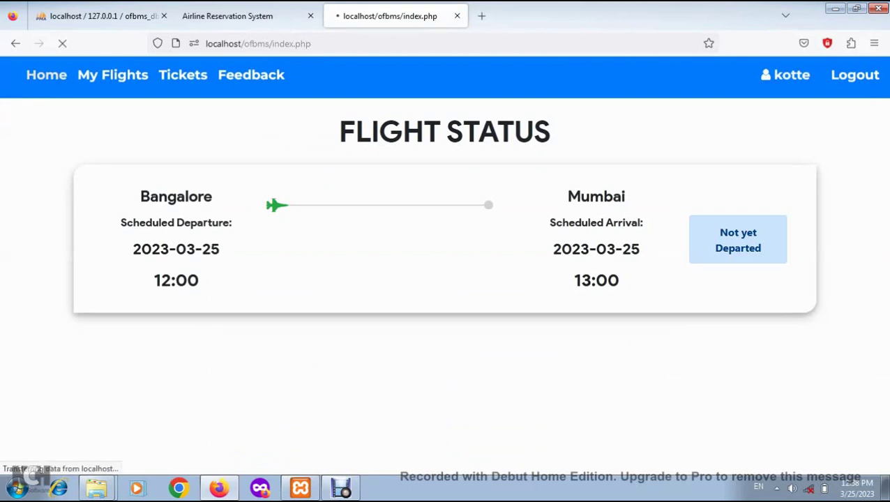
left_click(268, 301)
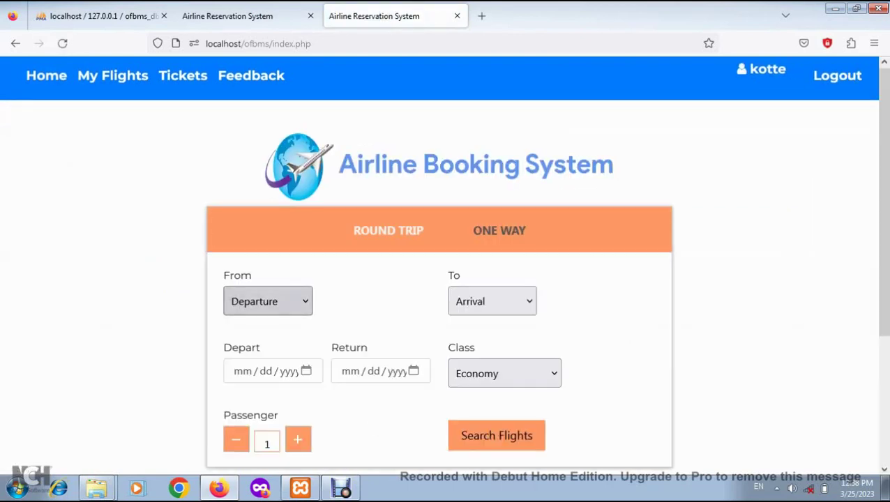
left_click(255, 349)
left_click(493, 301)
left_click(476, 376)
scroll(476, 349, "down", 2)
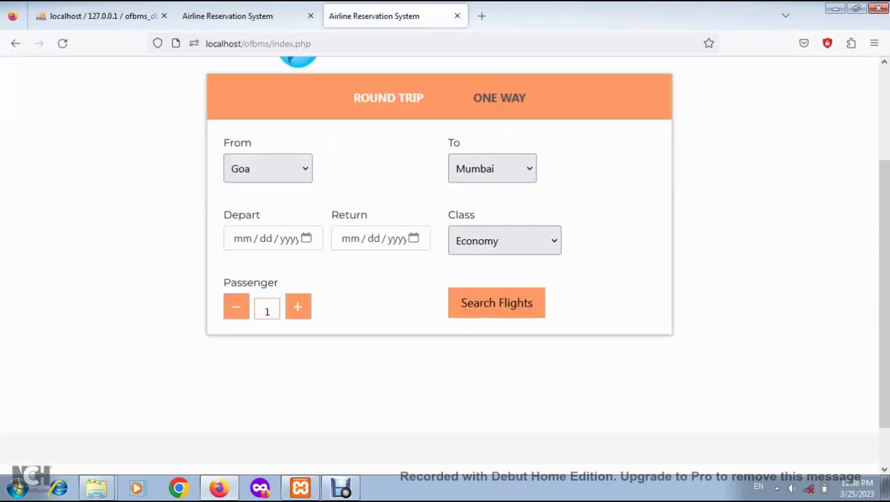
left_click(242, 239)
type("03 / ")
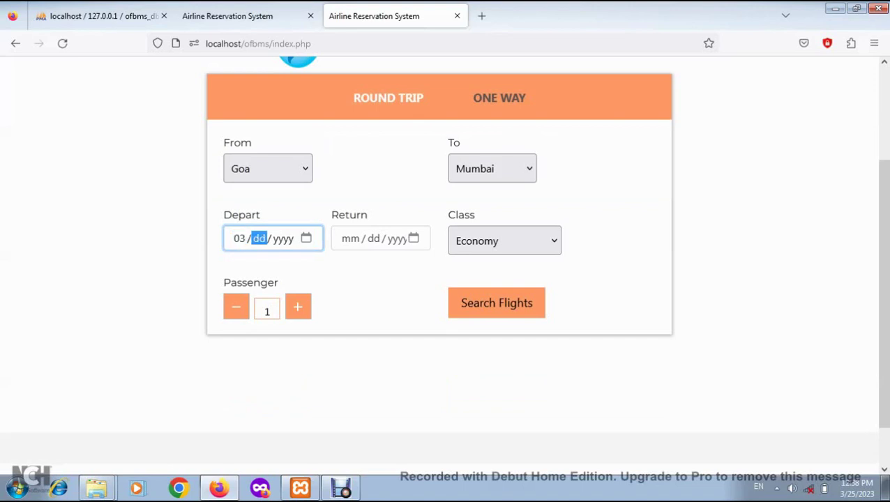
type("2")
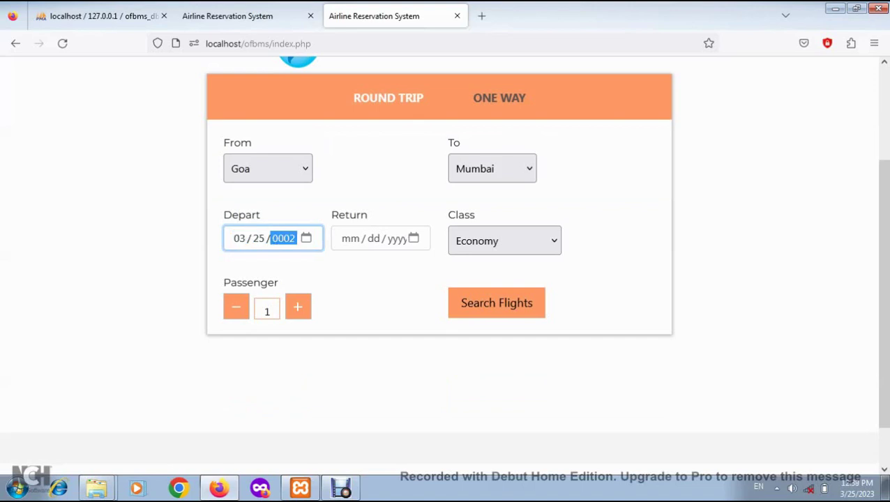
type("5 / 2023")
key("Tab")
key("Tab")
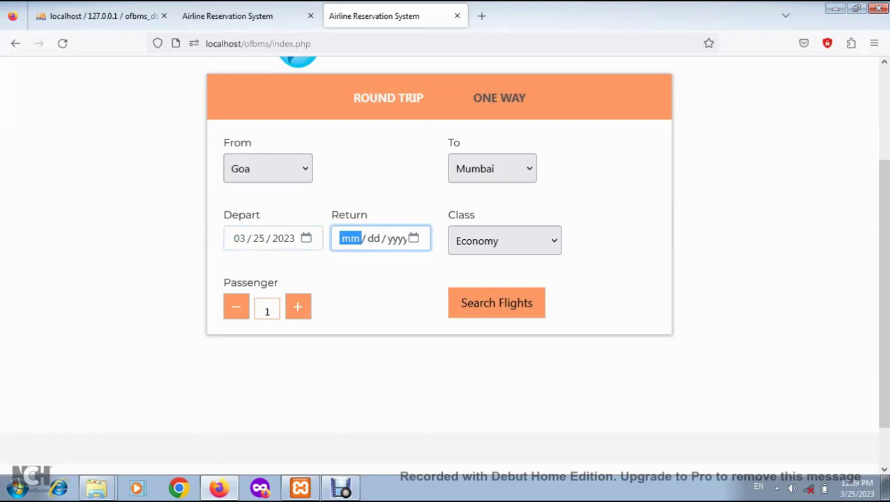
Search one-way Business class Goa to Mumbai on 03/25/2023 and buy the $5000 Asia flight
left_click(500, 97)
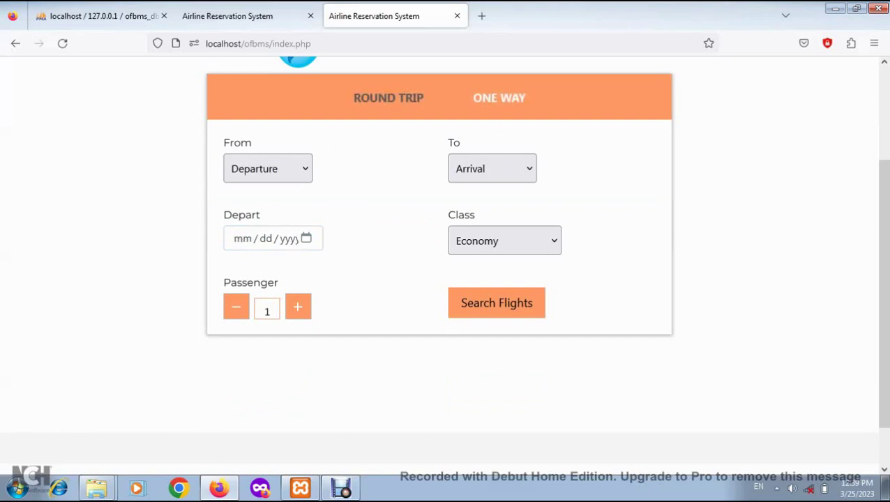
left_click(268, 169)
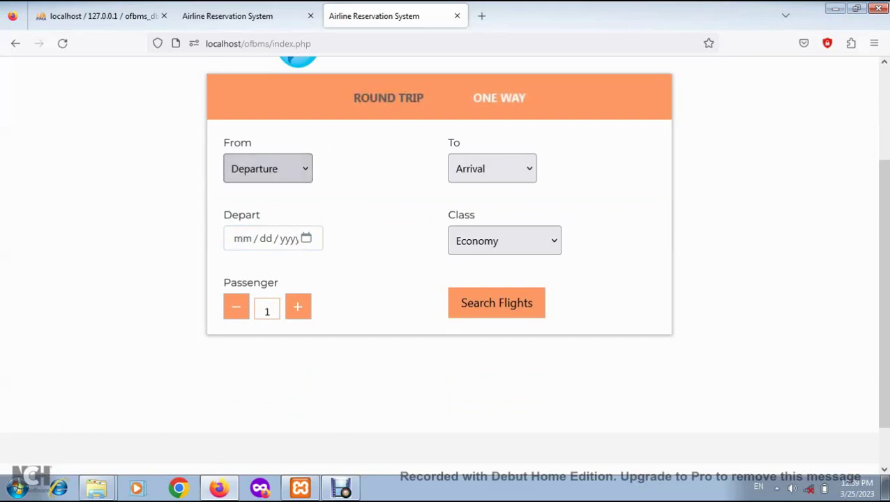
left_click(258, 224)
left_click(492, 169)
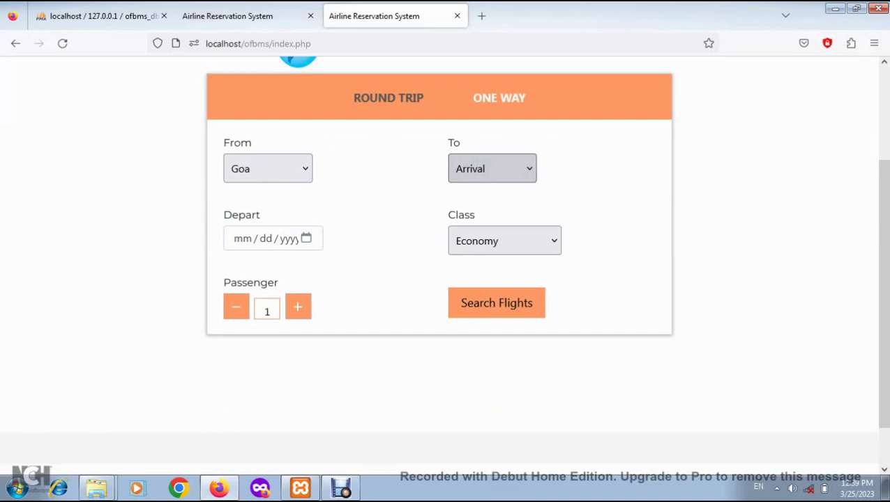
left_click(482, 240)
left_click(243, 238)
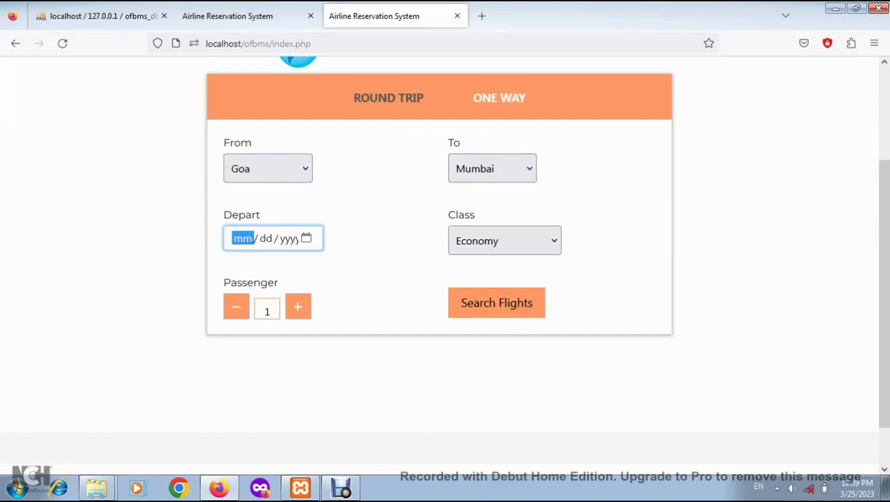
type("03 / 25 / 2023")
key("Tab")
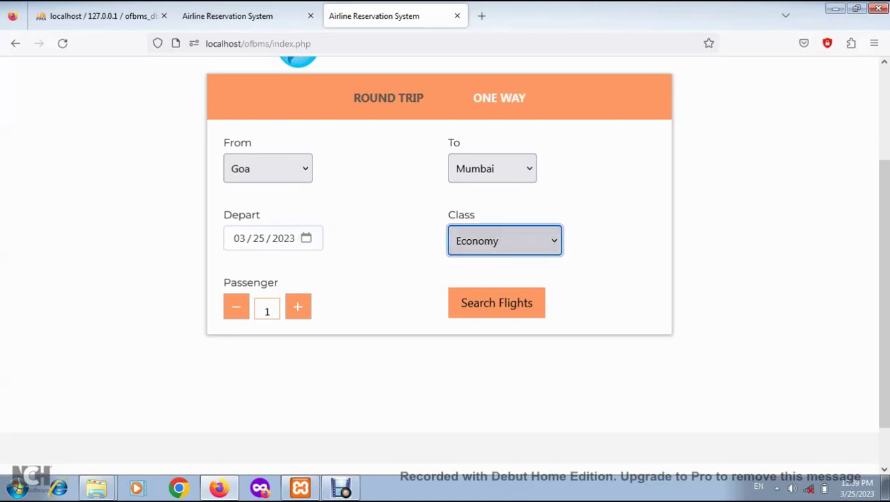
key("Down")
left_click(496, 303)
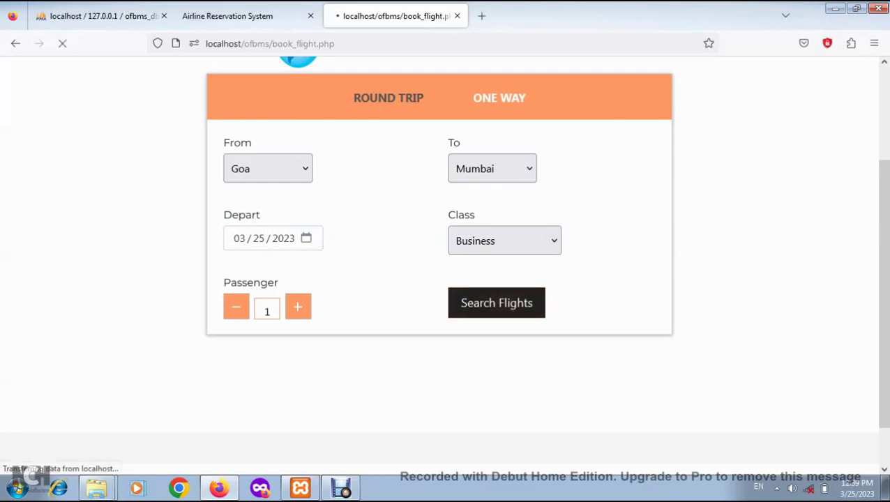
left_click(768, 238)
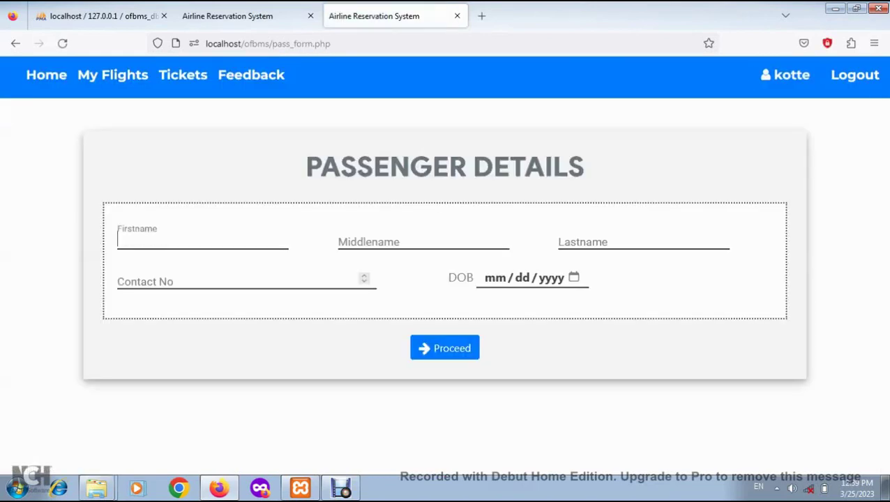
Fill in the passenger's first, middle and last name, contact number and date of birth, then submit
key("Tab")
key("Tab")
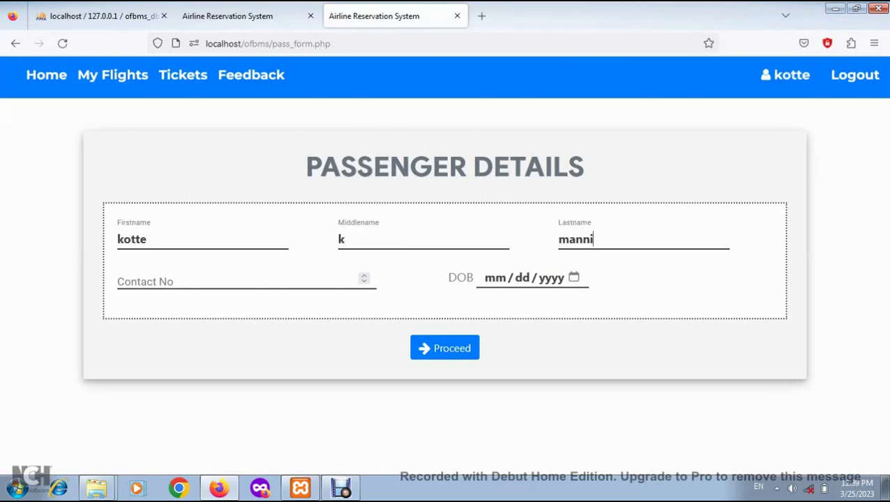
key("Tab")
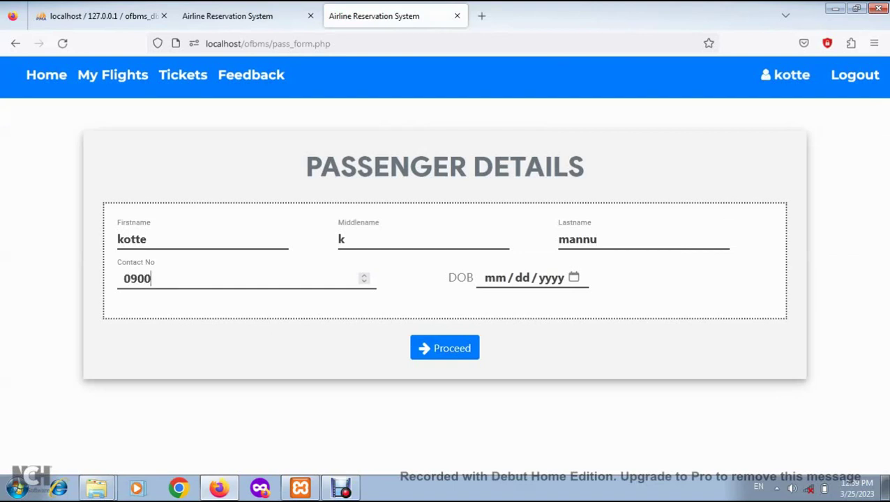
key("Tab")
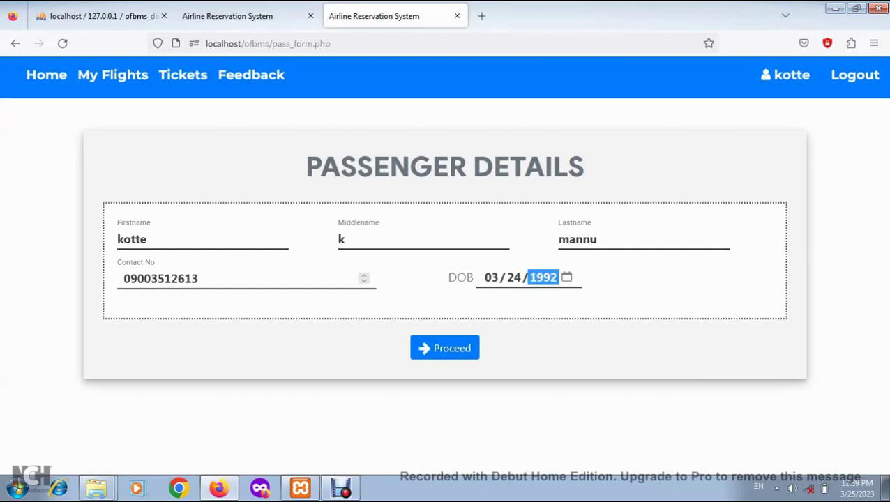
key("Return")
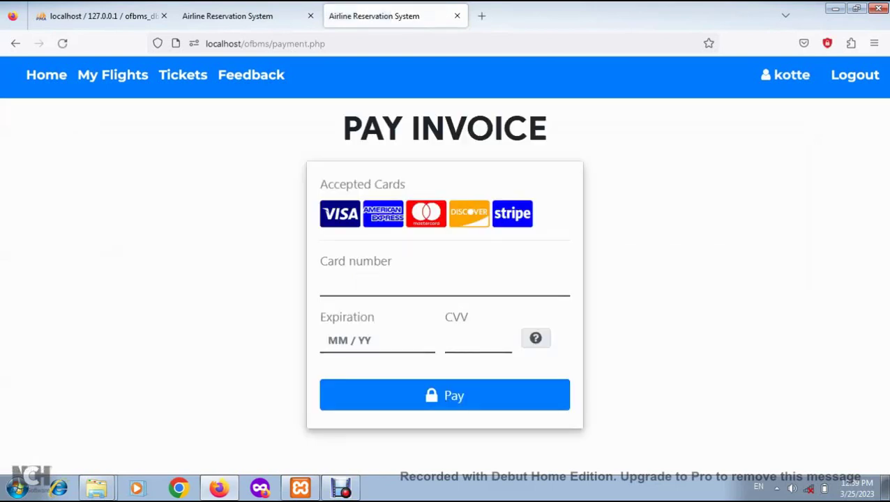
Pay the invoice with the card number, expiry 09/27 and CVV
type("111222")
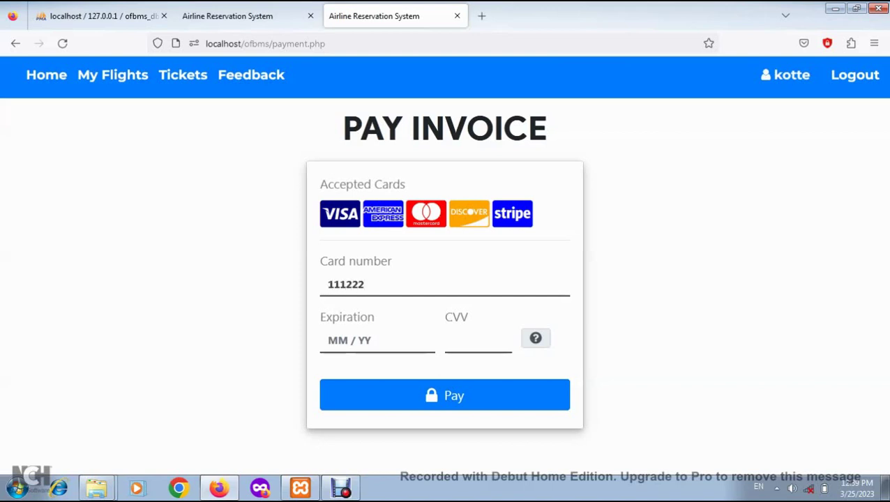
type("333444")
left_click(330, 341)
type("09")
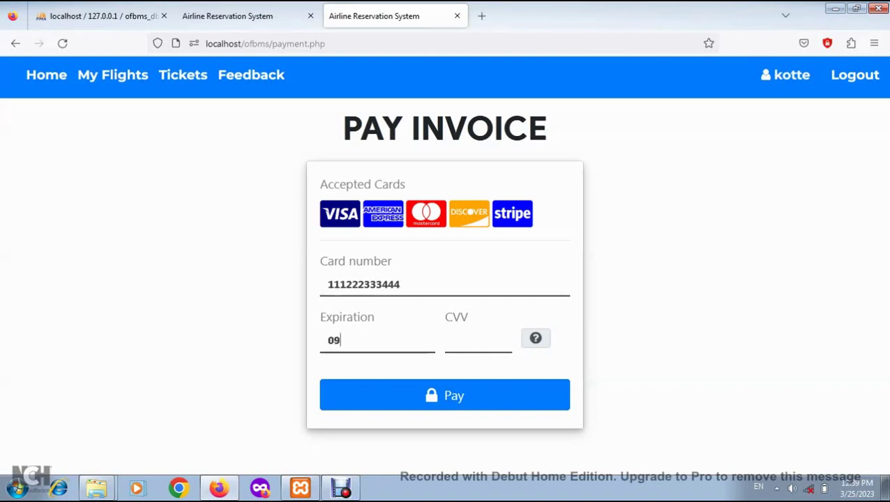
type("/27123")
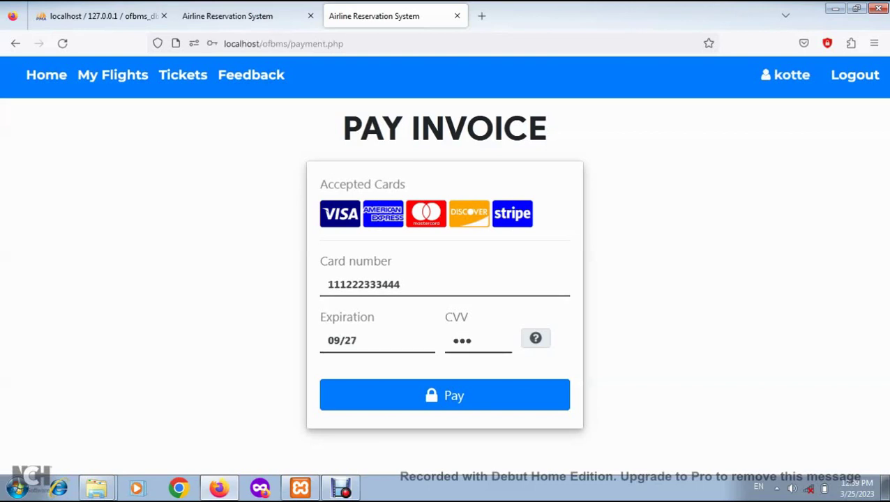
left_click(444, 396)
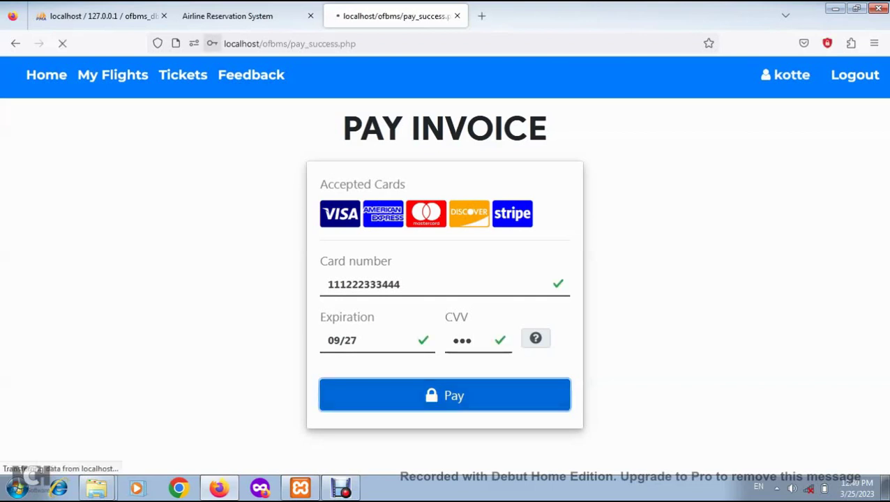
left_click_drag(310, 352, 335, 133)
left_click(335, 132)
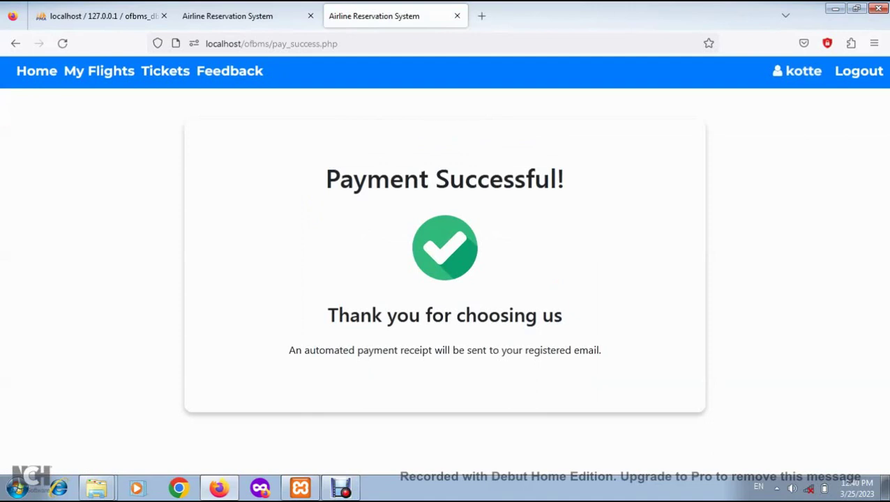
Review the booked Bangalore and Goa–Mumbai flights in My Flights
left_click(99, 71)
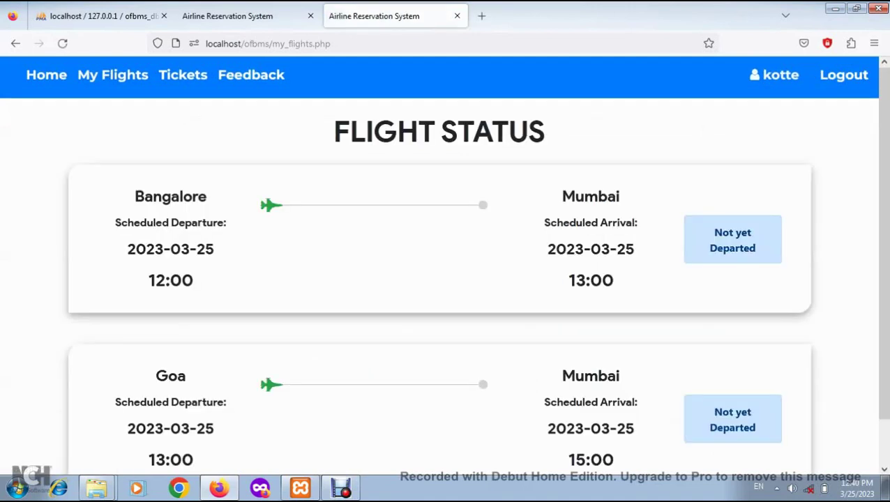
left_click_drag(135, 196, 612, 224)
left_click(612, 224)
left_click_drag(154, 377, 621, 378)
left_click(621, 378)
double_click(170, 376)
left_click(170, 376)
scroll(183, 75, "down", 1)
scroll(183, 75, "up", 1)
Open E-Tickets and check the passenger name and airline on the ticket
left_click(183, 74)
left_click_drag(84, 327, 189, 326)
left_click(188, 326)
left_click_drag(100, 262, 201, 261)
left_click(201, 262)
left_click_drag(318, 262, 483, 262)
left_click(483, 262)
Inspect the ticket's GOA–MUMBAI route, gate, arrival time and seat details
scroll(483, 262, "down", 5)
left_click_drag(250, 251, 287, 252)
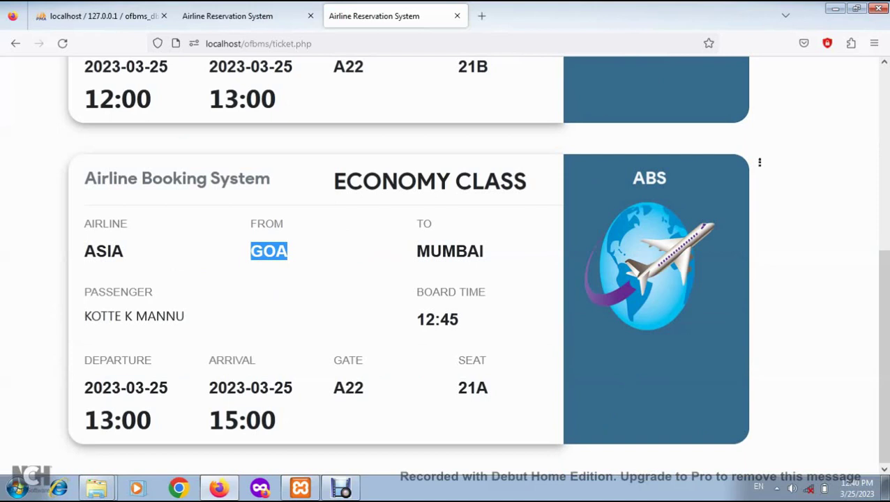
left_click_drag(417, 223, 485, 251)
left_click_drag(84, 316, 184, 316)
left_click(184, 316)
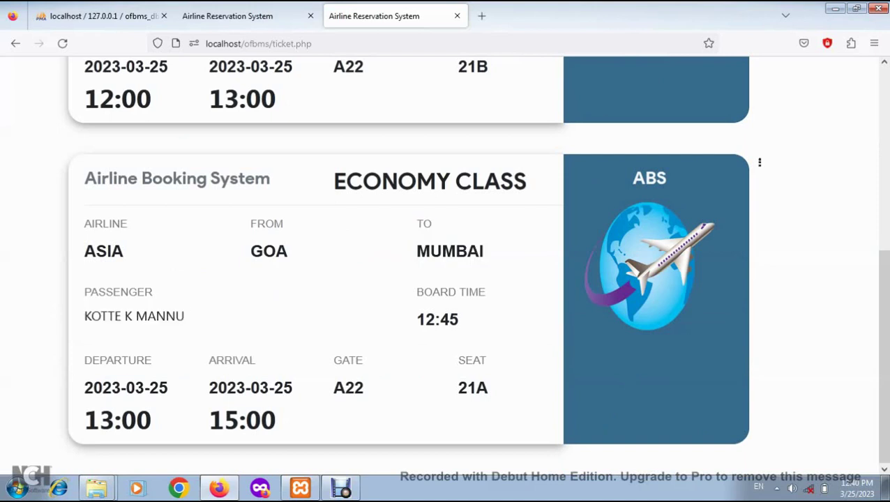
scroll(445, 265, "down", 1)
left_click_drag(209, 360, 255, 359)
left_click(255, 360)
left_click_drag(363, 359, 209, 387)
left_click_drag(487, 359, 489, 387)
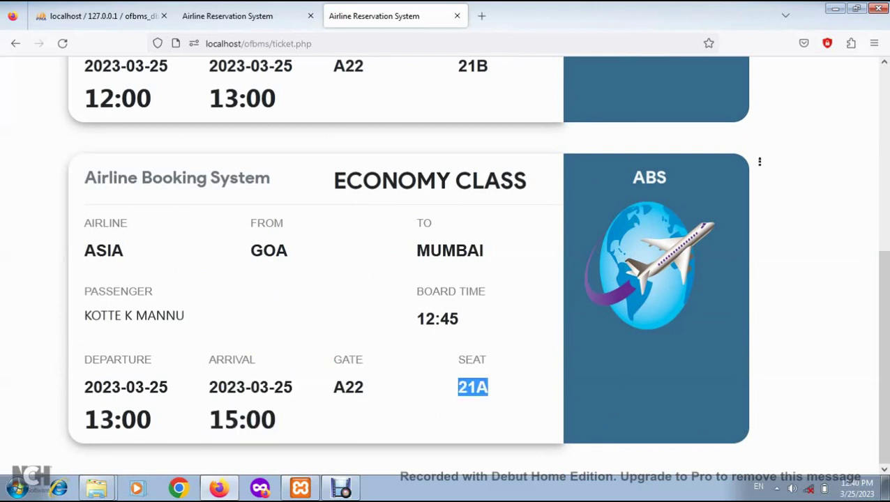
left_click(489, 387)
scroll(446, 258, "up", 5)
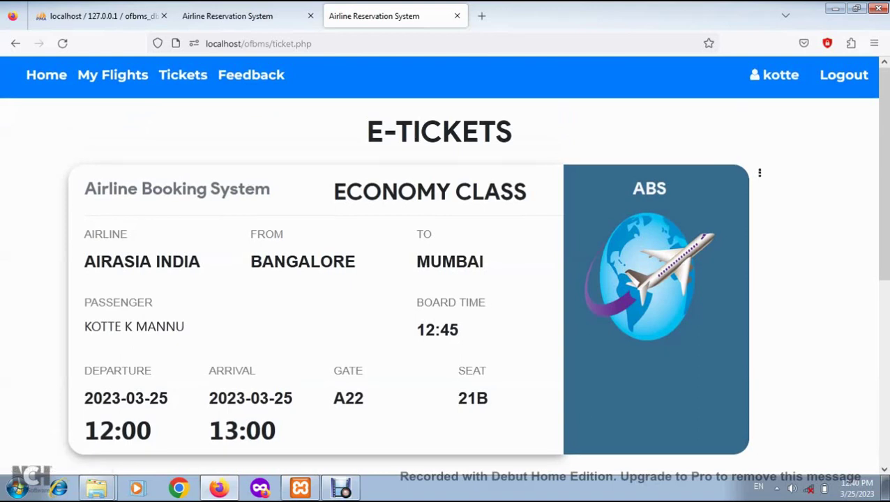
Print-preview the Bangalore–Mumbai e-ticket, cancel printing, close that tab and return to the home page
left_click(760, 173)
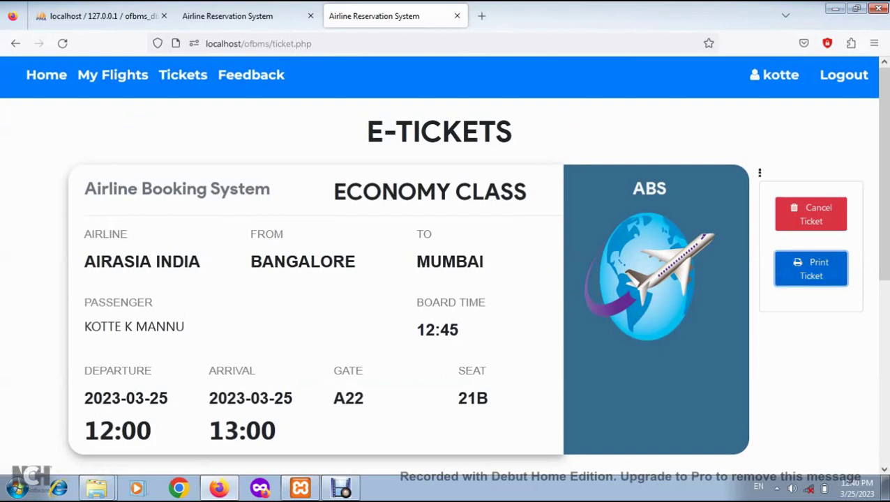
left_click(811, 268)
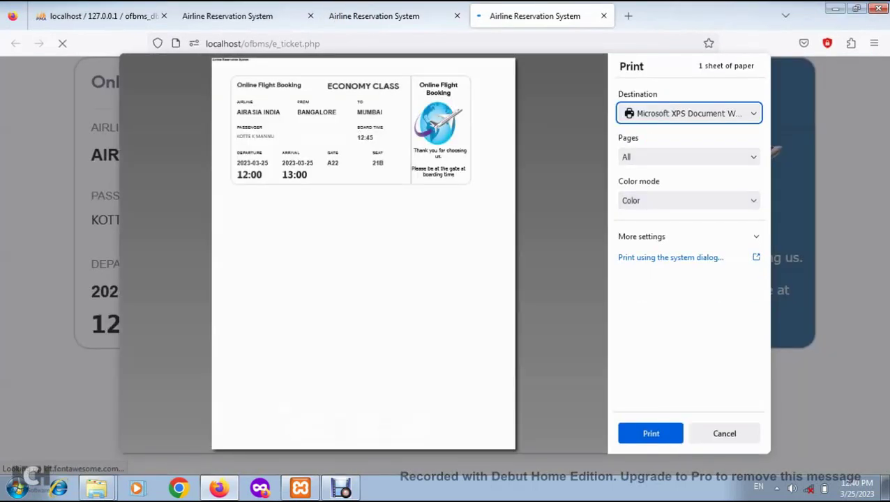
left_click(725, 434)
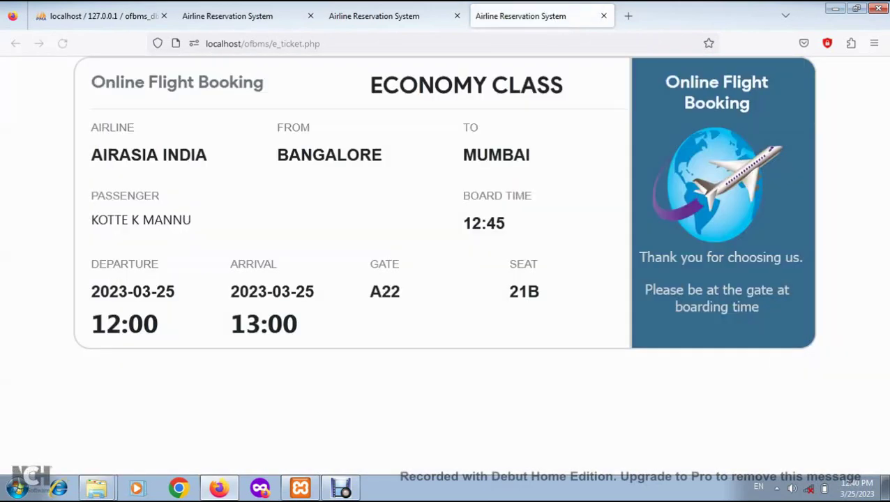
left_click(603, 16)
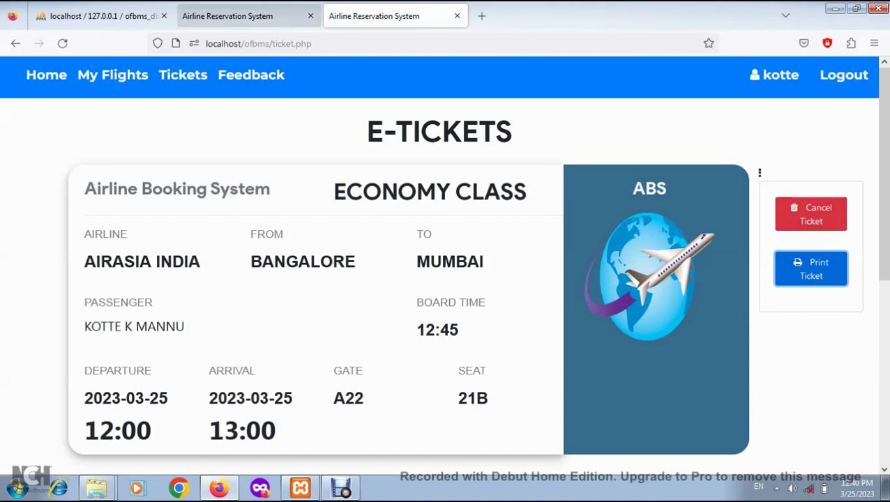
left_click(228, 16)
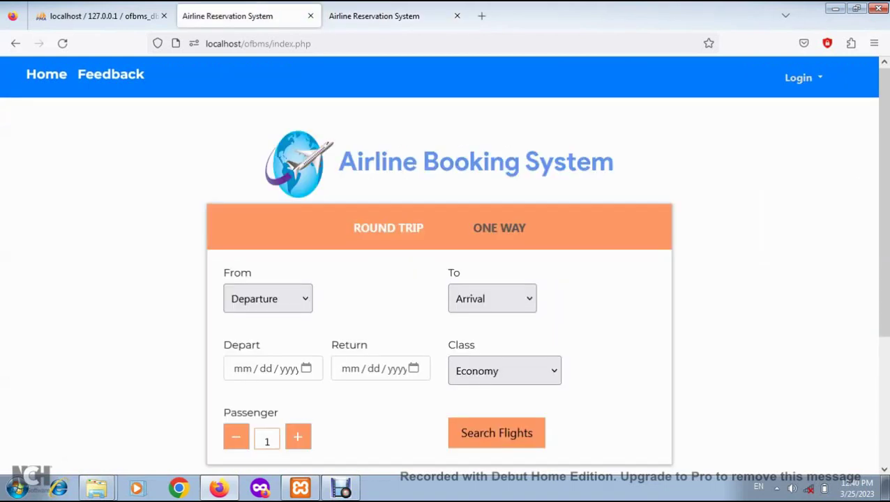
Log in as Administrator with the admin username and password
left_click(802, 77)
left_click(833, 123)
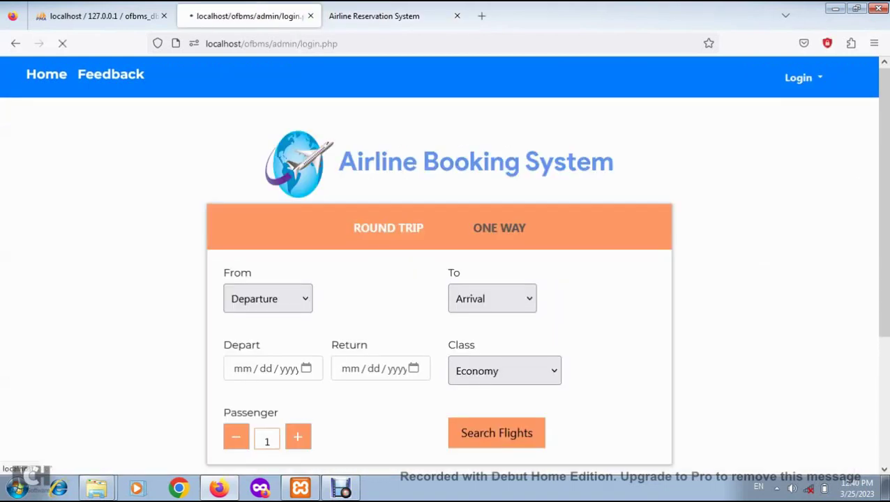
type("admin")
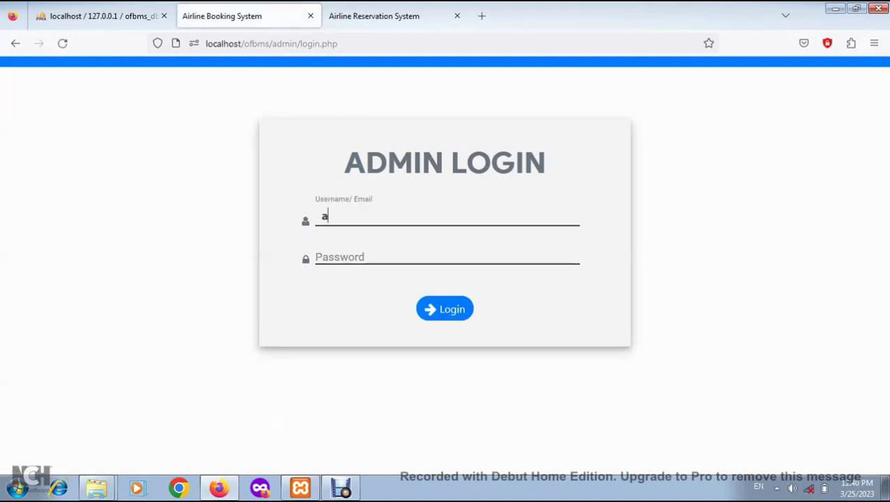
key("Tab")
type("admin123")
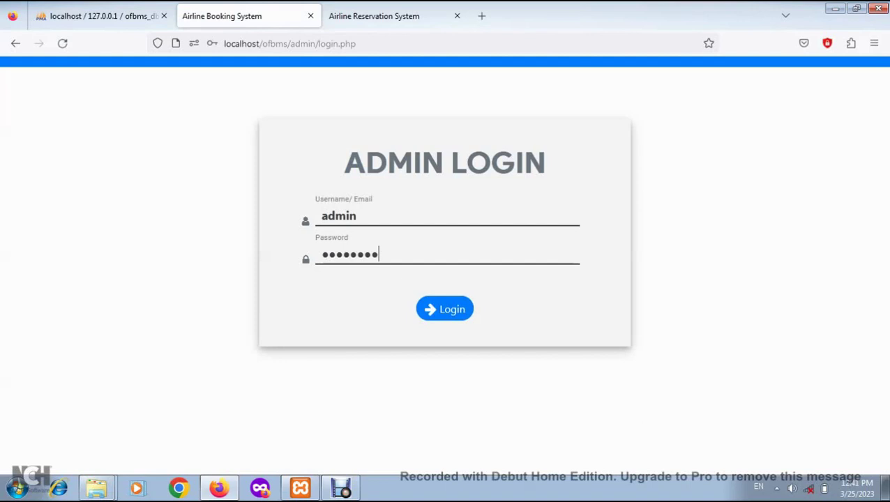
key("Return")
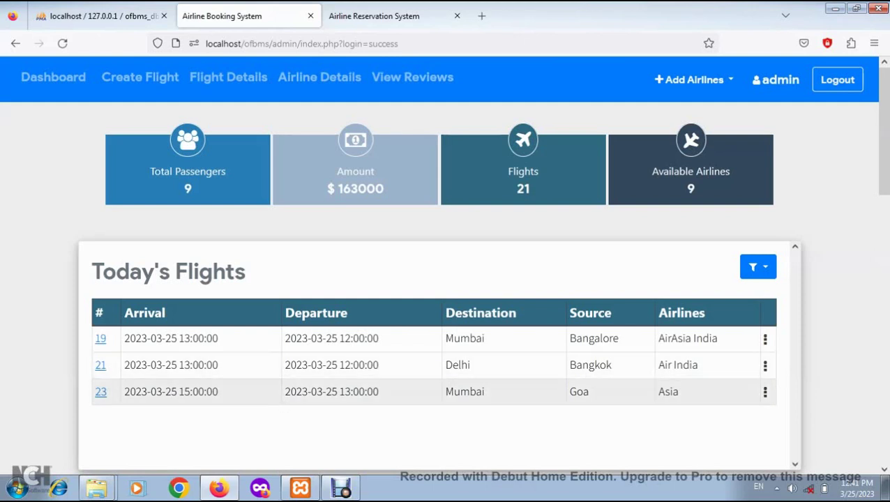
Review flight 23's passenger list, open the full flight list, then return to the dashboard
left_click(101, 392)
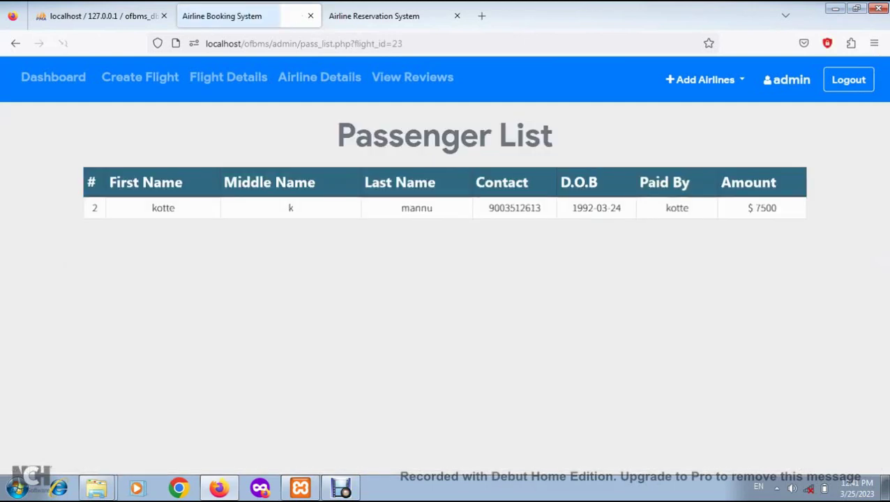
left_click_drag(151, 208, 676, 208)
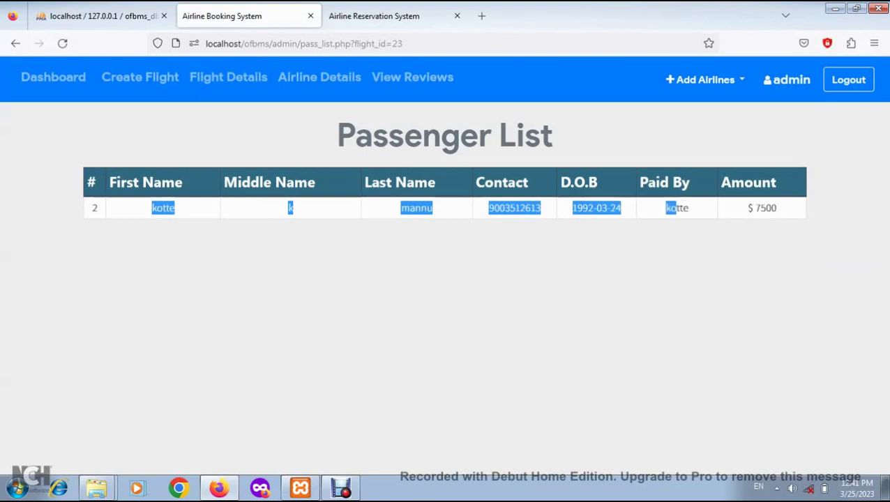
left_click(674, 234)
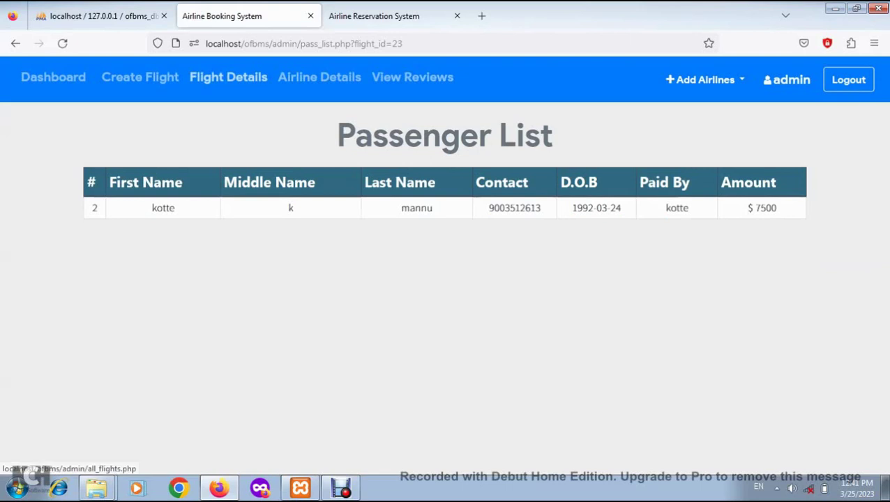
left_click(229, 77)
left_click(53, 77)
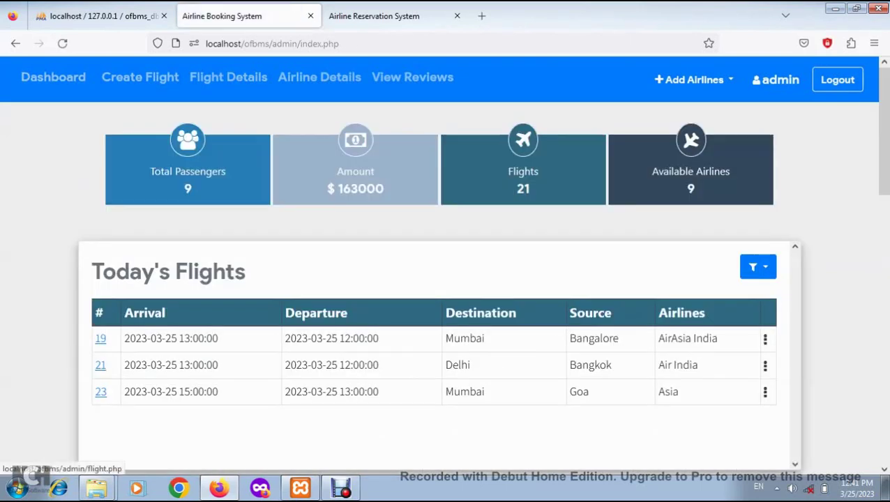
Check the 163000 total amount and jump to the Today's Flights section
left_click_drag(385, 189, 337, 189)
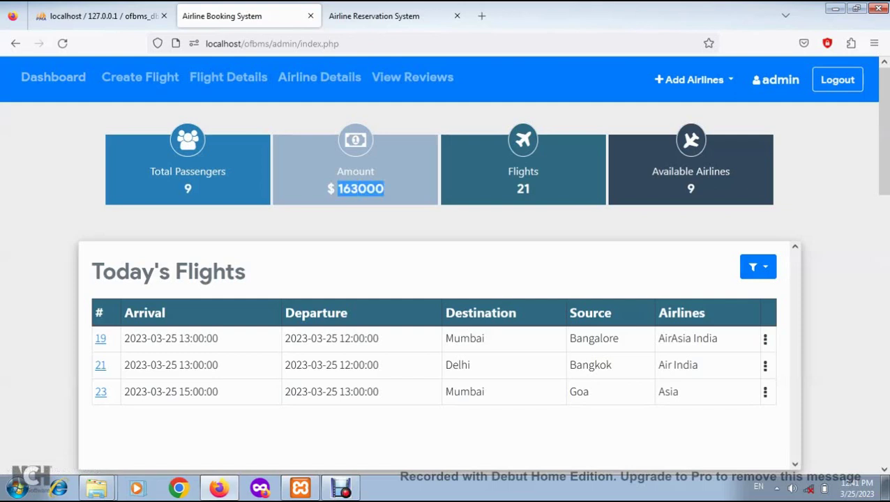
left_click(337, 189)
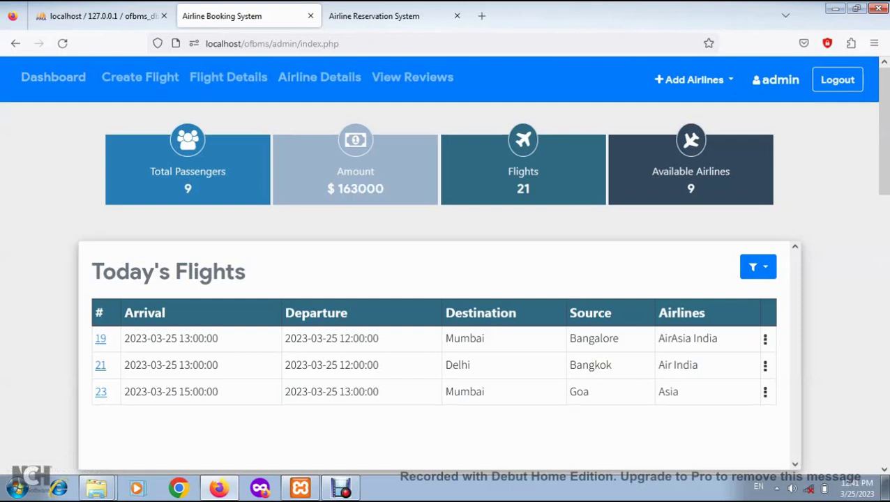
scroll(445, 265, "down", 2)
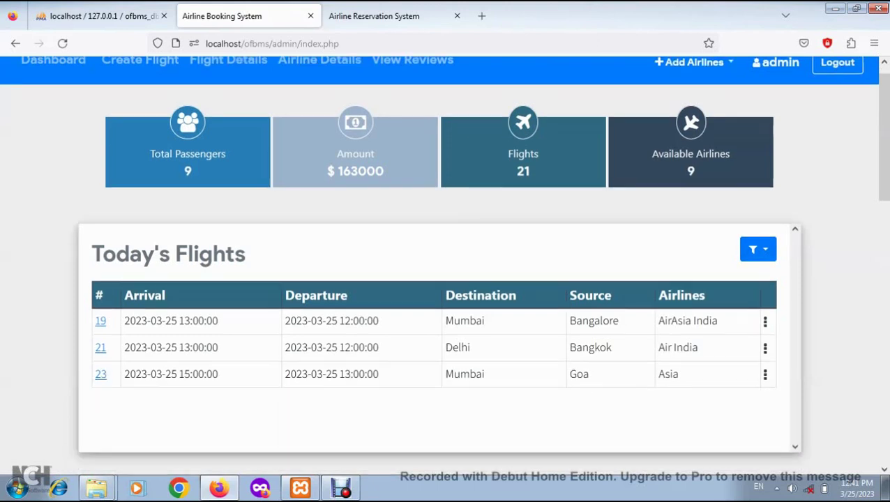
scroll(445, 265, "up", 1)
left_click(758, 200)
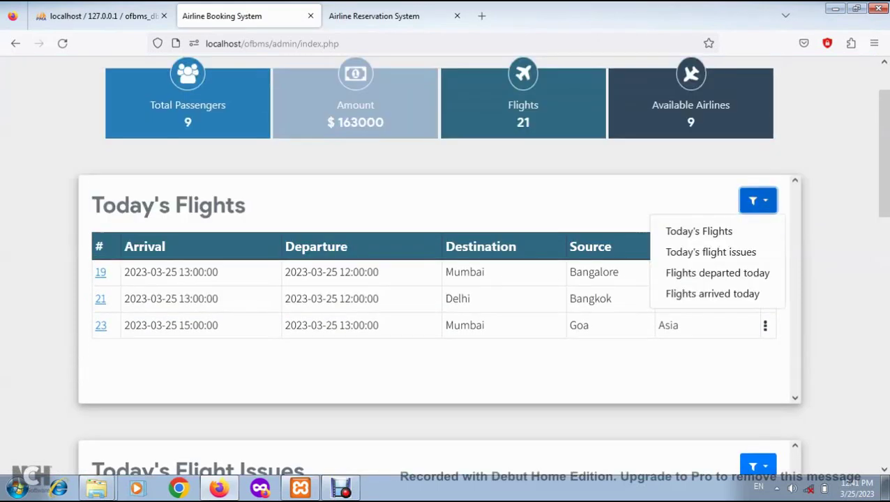
left_click(700, 230)
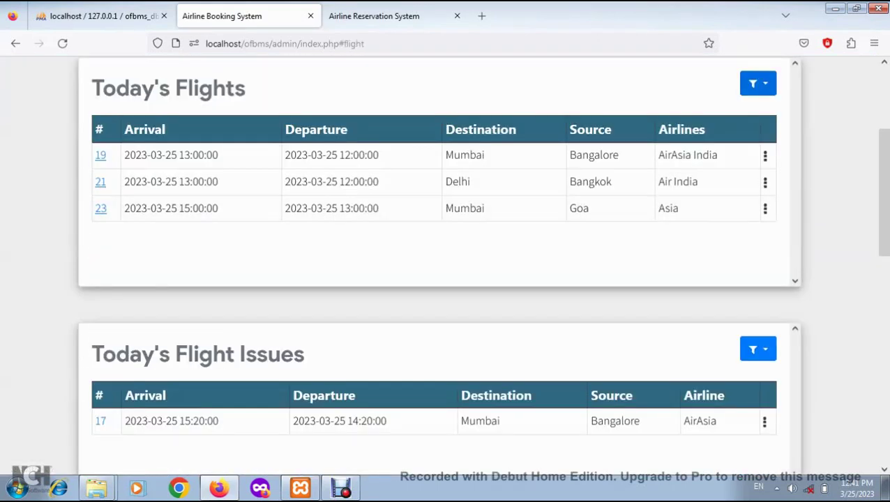
Jump to the Today's Flight Issues section, then to Flights Departed Today
left_click(757, 84)
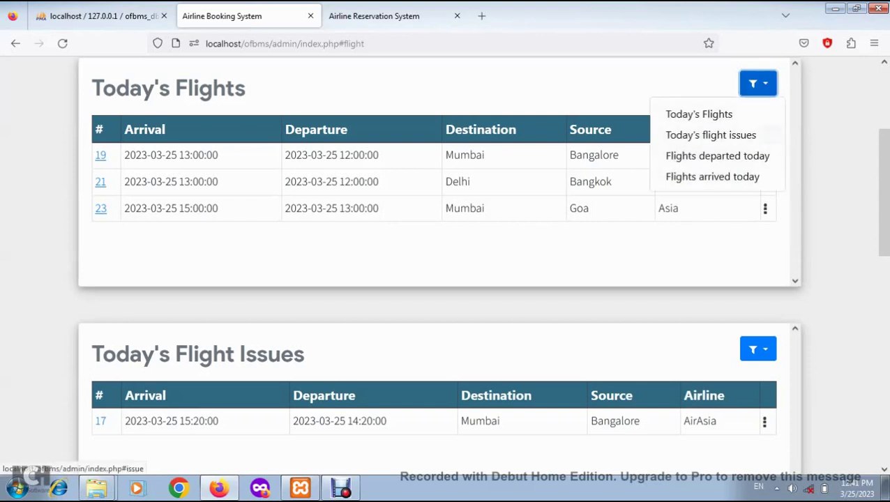
left_click(712, 135)
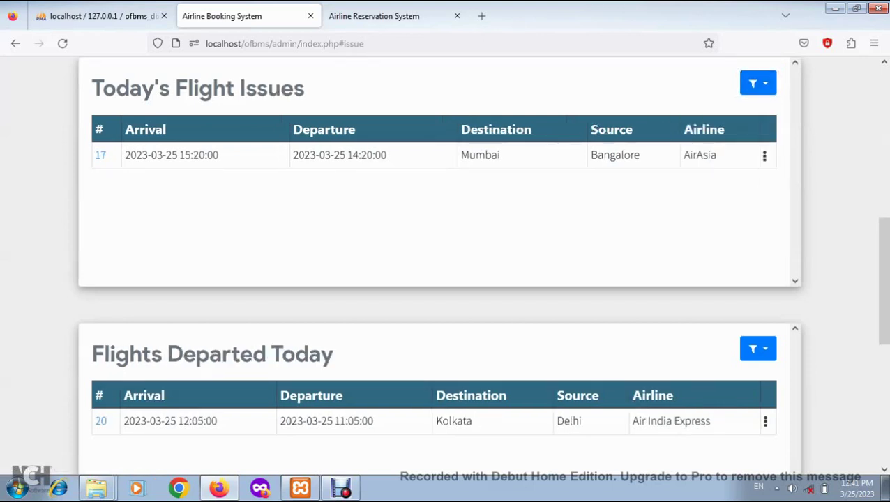
left_click_drag(307, 89, 236, 90)
left_click(239, 91)
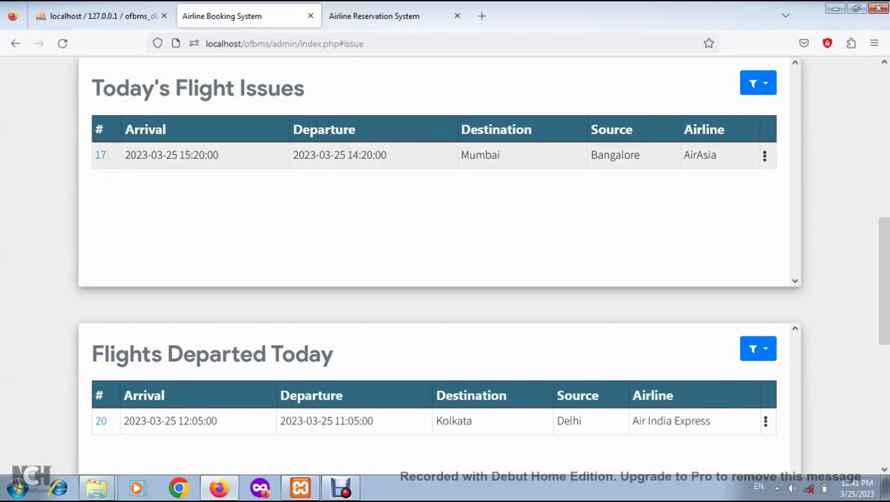
left_click(758, 83)
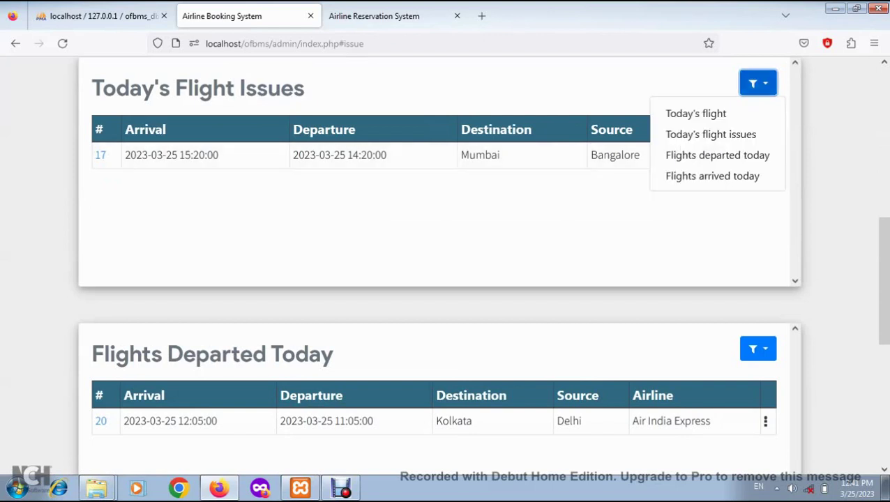
left_click(718, 155)
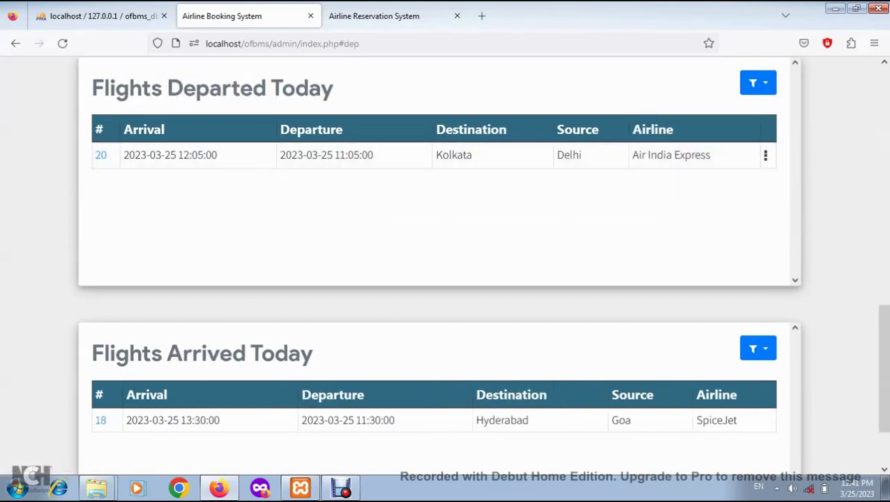
left_click_drag(168, 90, 296, 89)
left_click(314, 209)
Jump to the Flights Arrived Today section and scroll through it
left_click(758, 83)
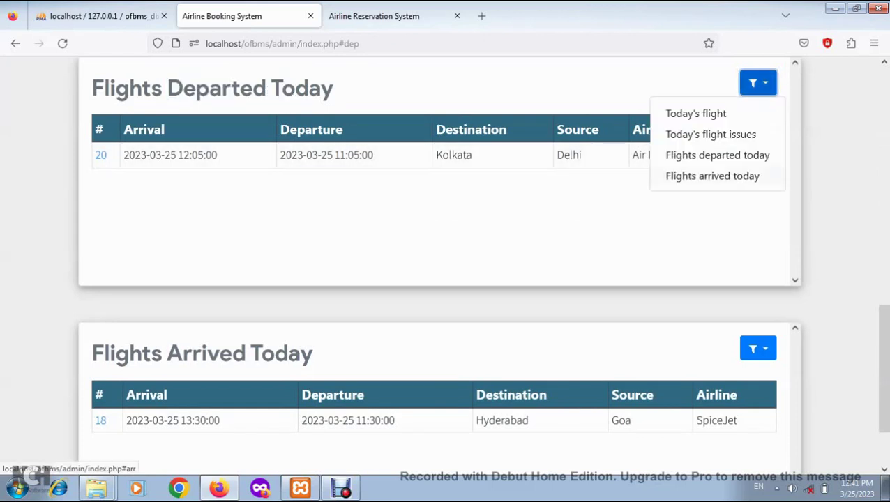
left_click(717, 175)
left_click_drag(141, 260, 314, 260)
left_click(314, 260)
scroll(446, 275, "up", 15)
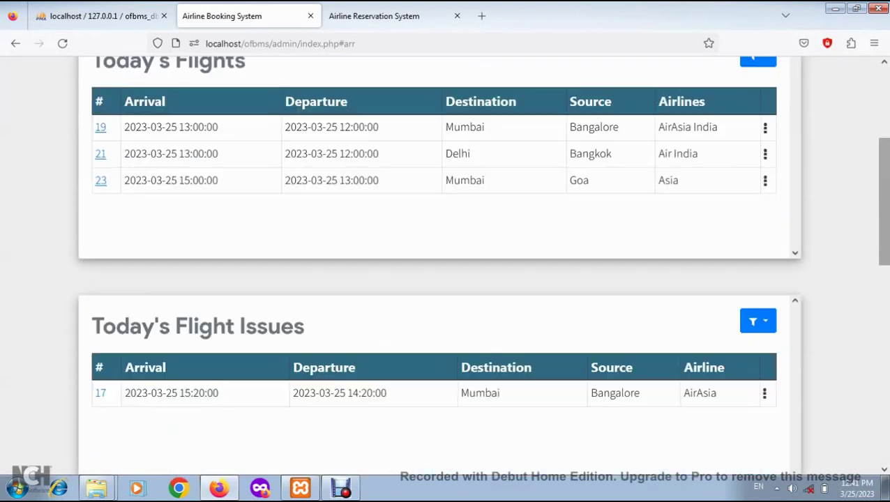
scroll(445, 276, "down", 3)
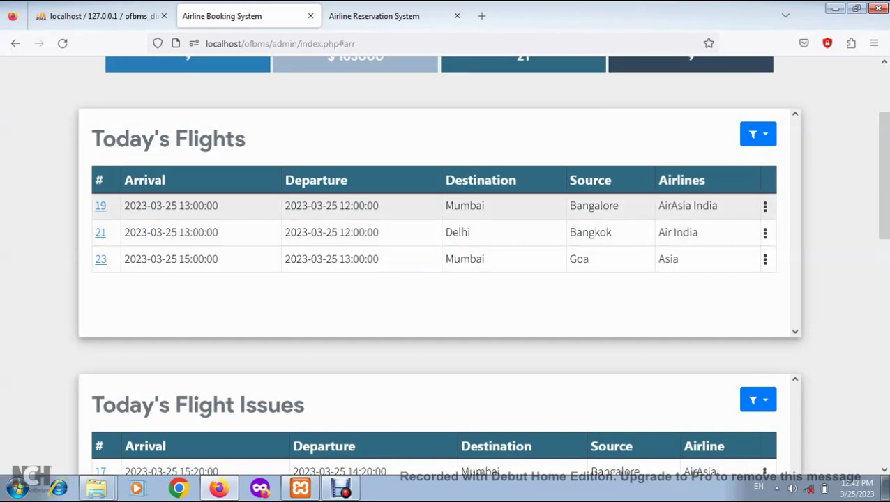
Report a 10-minute delay issue for flight 19
left_click(766, 206)
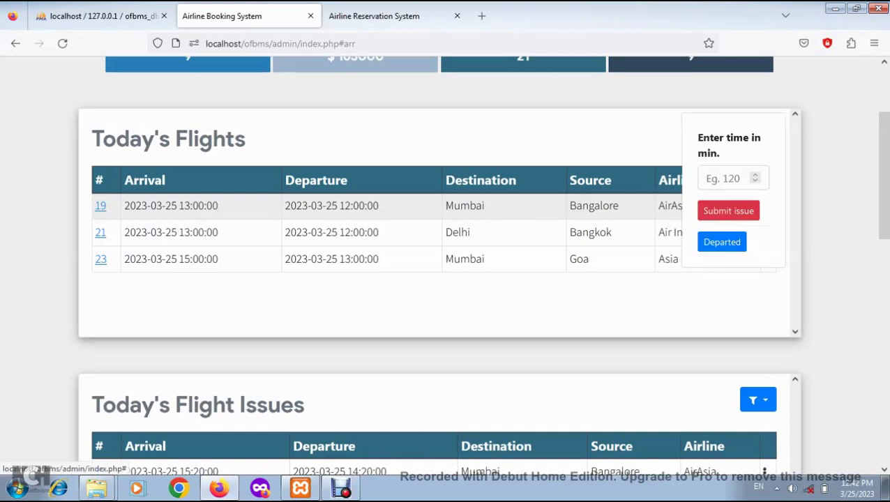
left_click(726, 179)
type("10")
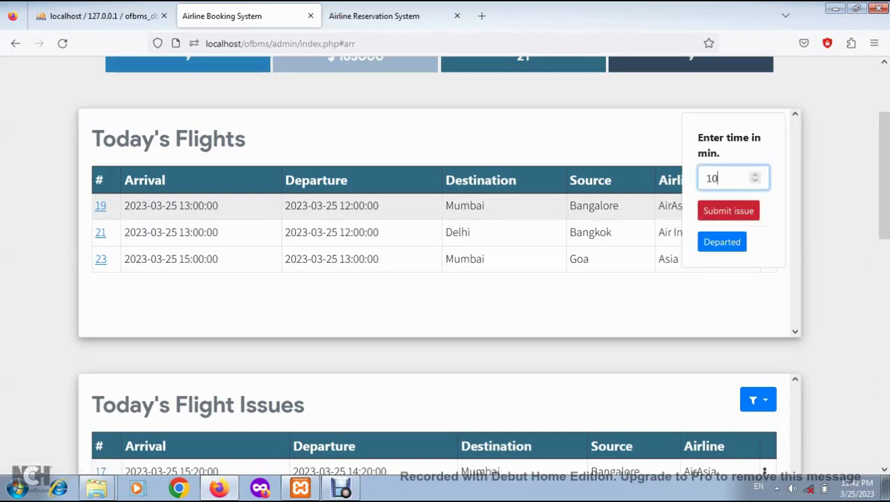
left_click(729, 211)
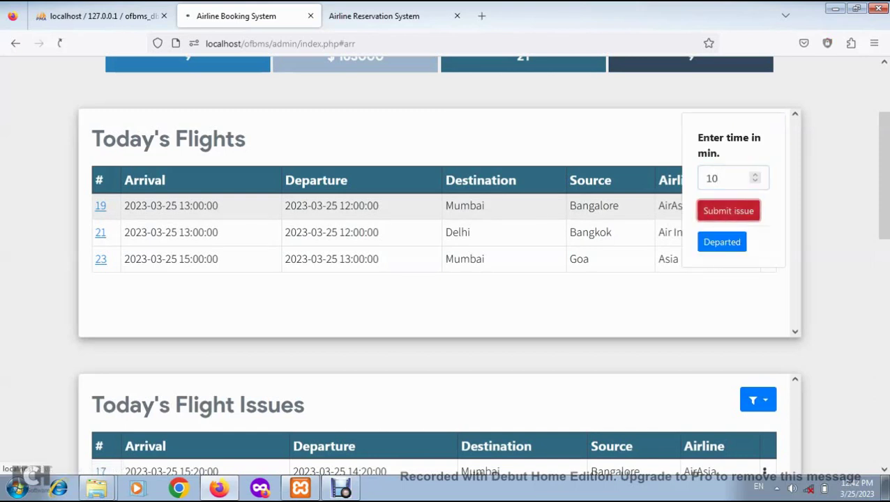
Mark Bangalore–Mumbai flight 17's issue as solved in Today's Flight Issues
scroll(439, 265, "down", 4)
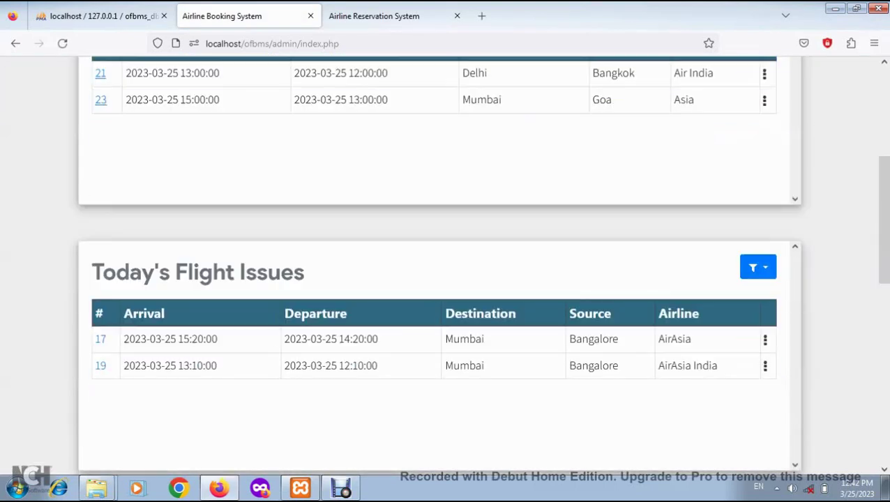
scroll(440, 279, "down", 2)
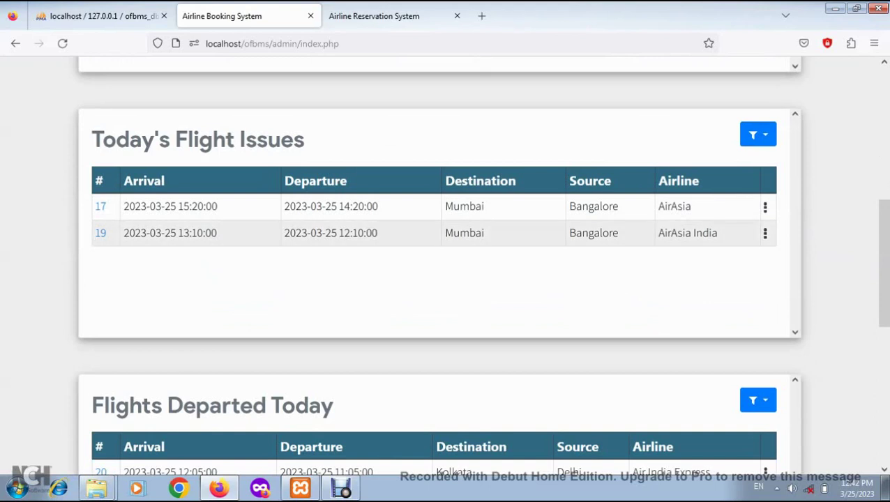
left_click_drag(454, 207, 671, 208)
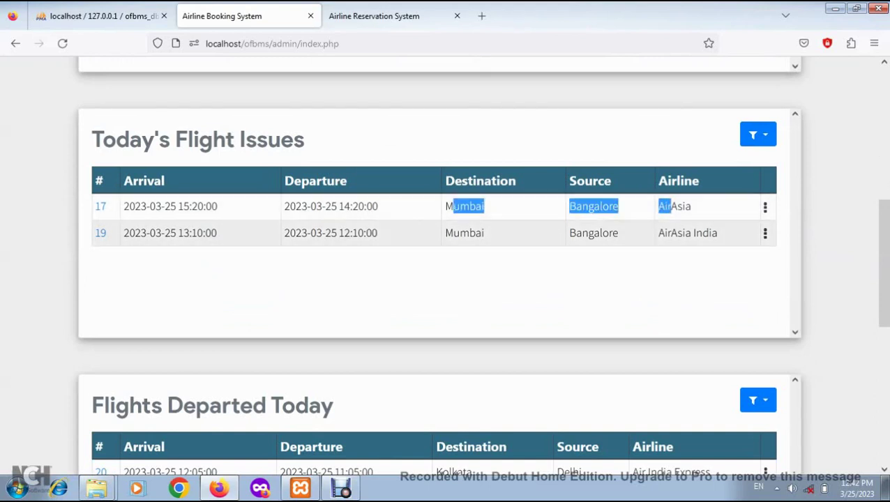
left_click(666, 235)
scroll(446, 279, "down", 1)
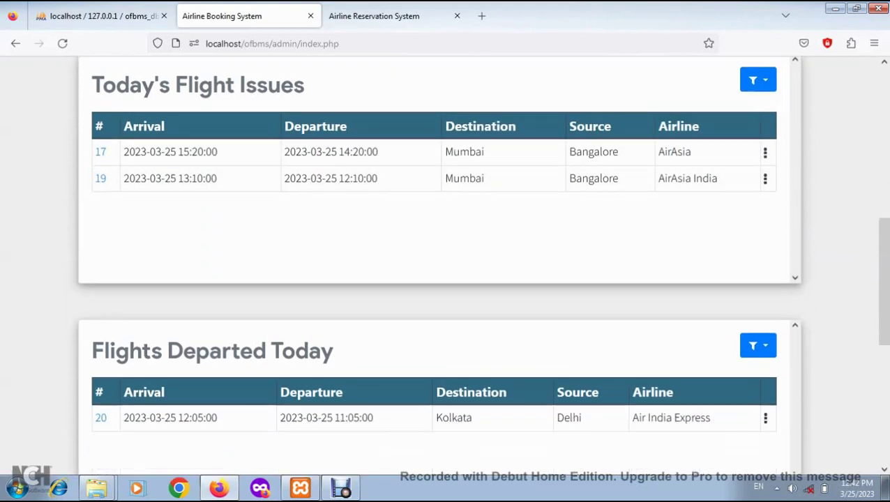
left_click(765, 141)
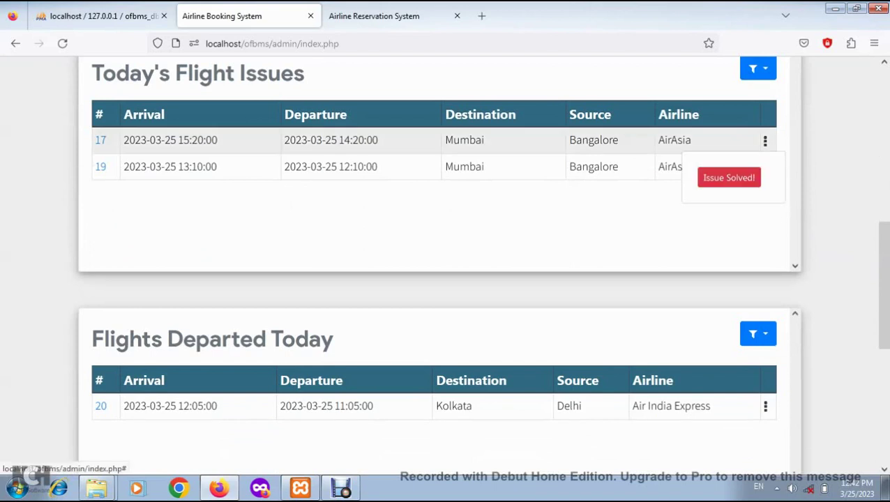
left_click(730, 178)
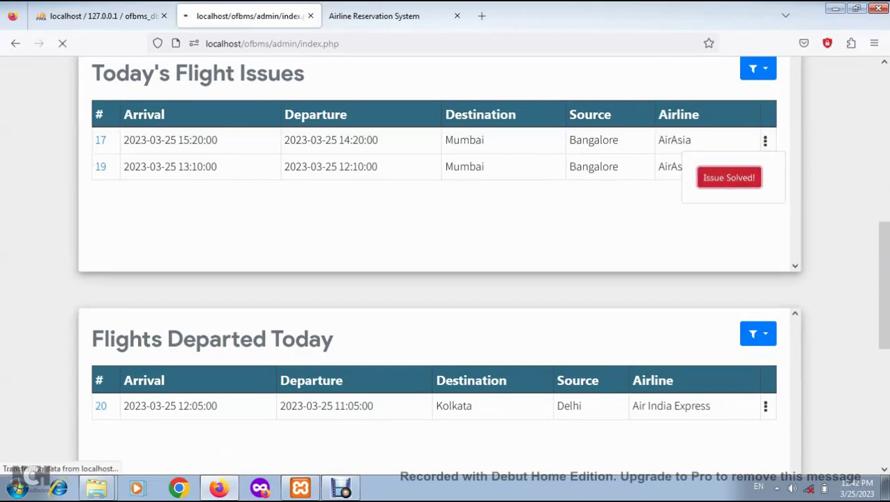
scroll(447, 279, "down", 2)
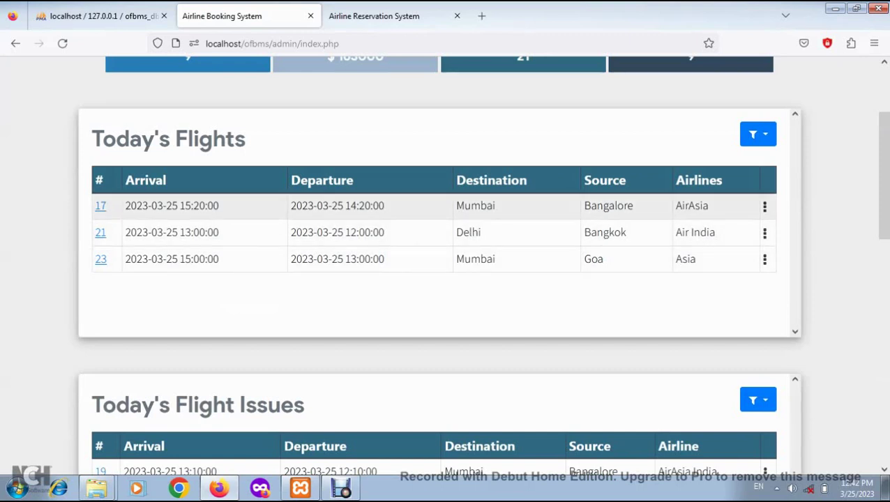
Mark flight 17 as departed and view it under Flights Departed Today
left_click(765, 206)
left_click(723, 242)
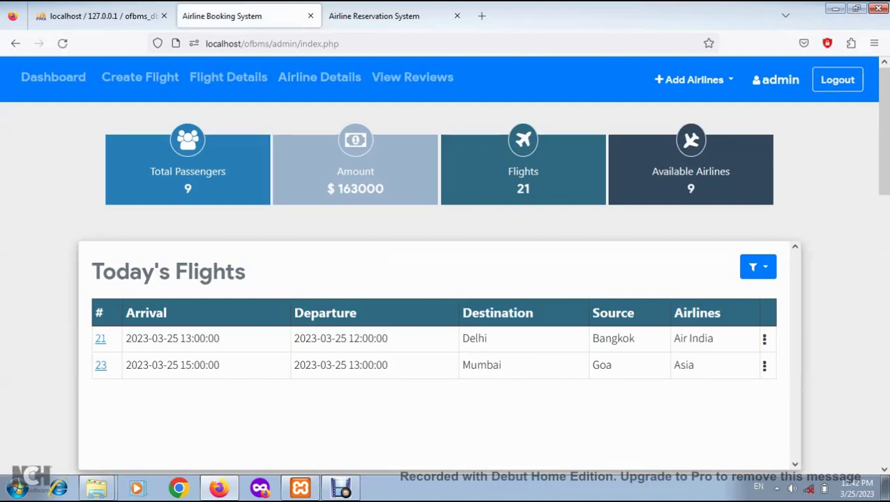
left_click(758, 267)
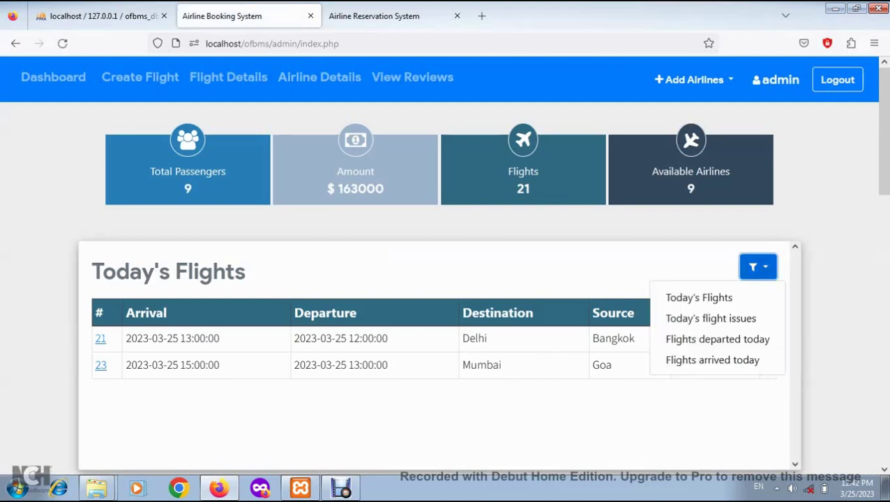
left_click(717, 339)
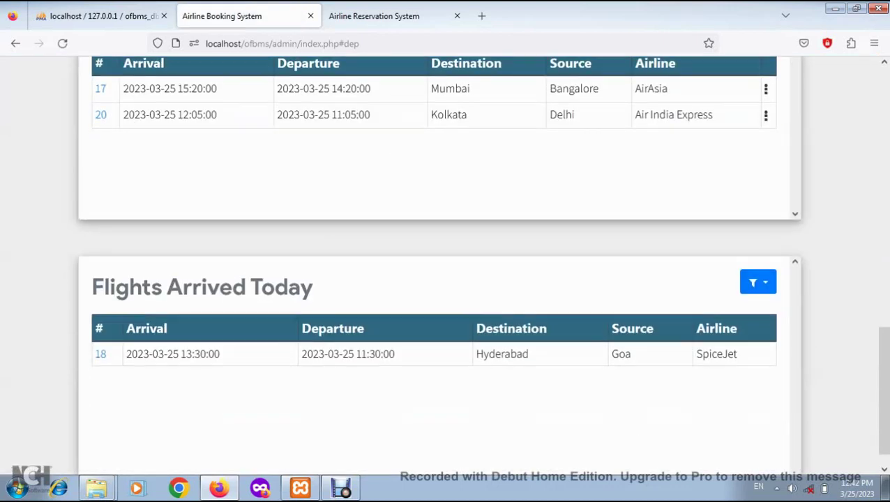
left_click_drag(550, 89, 649, 89)
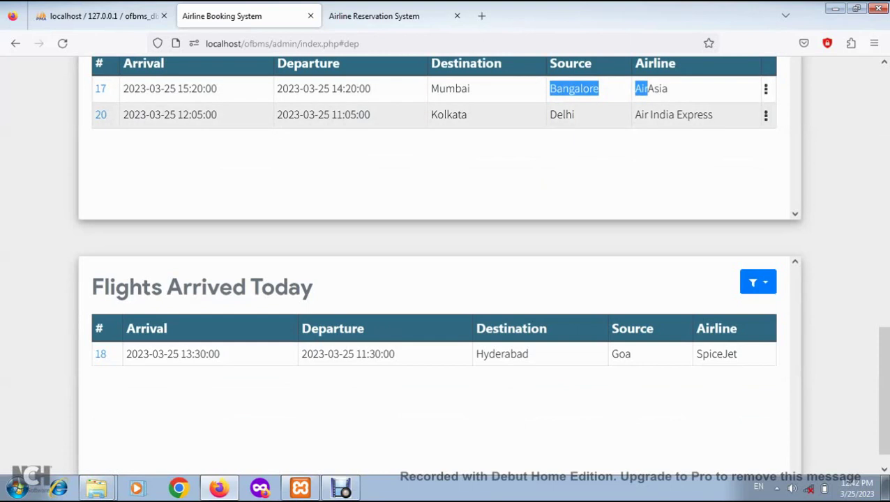
left_click(614, 91)
scroll(614, 115, "up", 1)
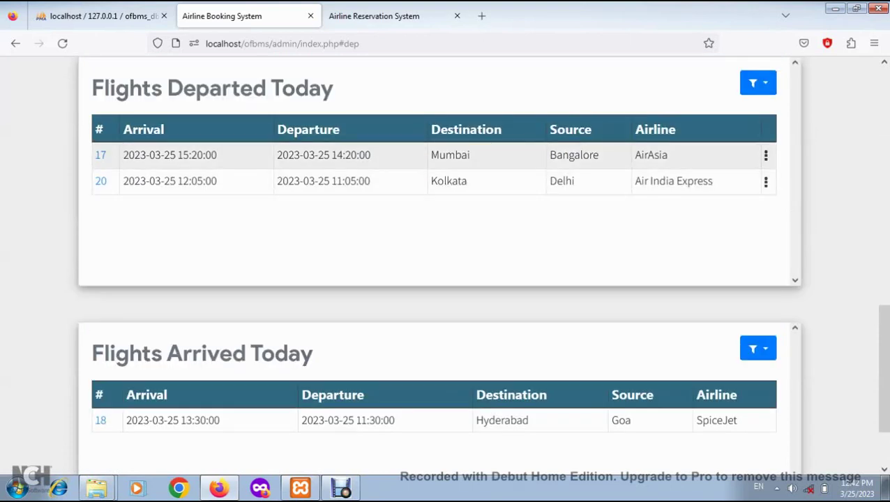
Mark flight 17 as arrived, confirm it under Flights Arrived Today, then go to the passenger site
left_click(766, 155)
left_click(722, 195)
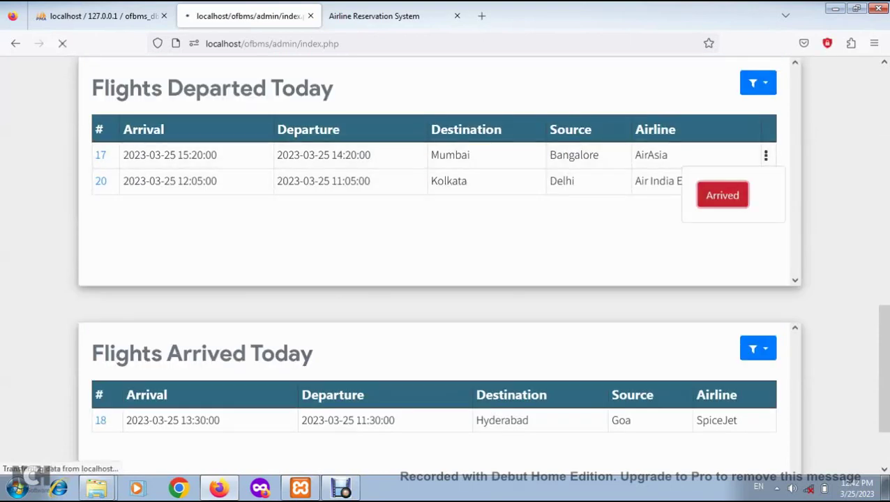
scroll(446, 266, "down", 1)
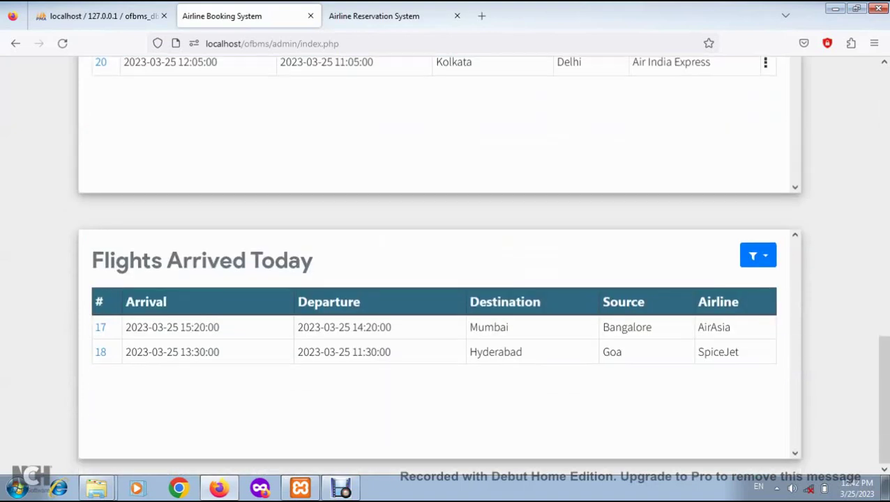
scroll(446, 265, "up", 10)
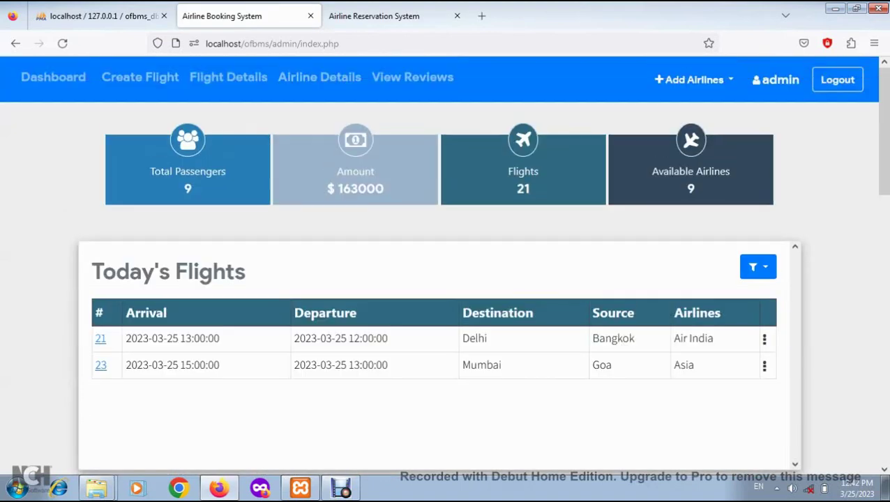
left_click(758, 266)
left_click(745, 360)
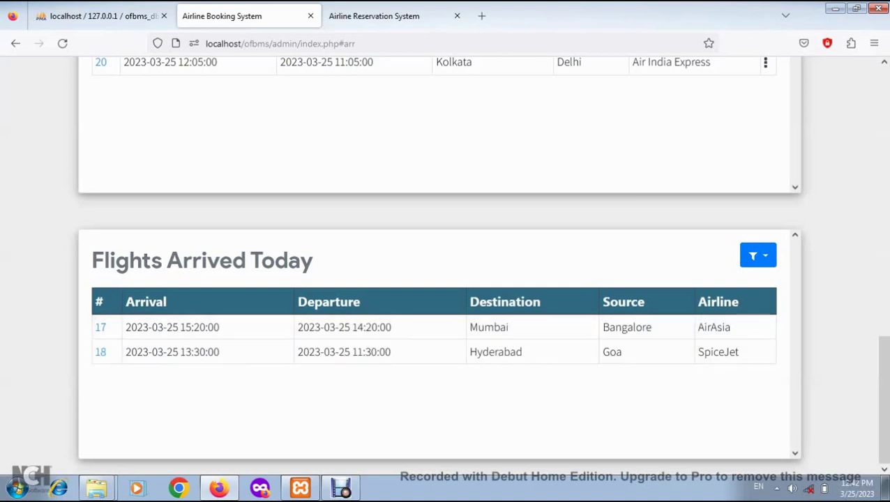
scroll(446, 265, "up", 6)
scroll(445, 265, "up", 5)
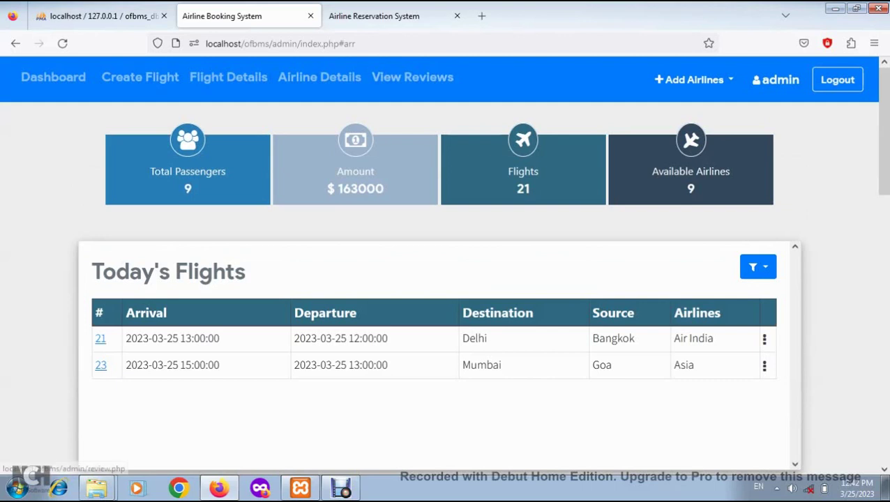
key("ctrl+Tab")
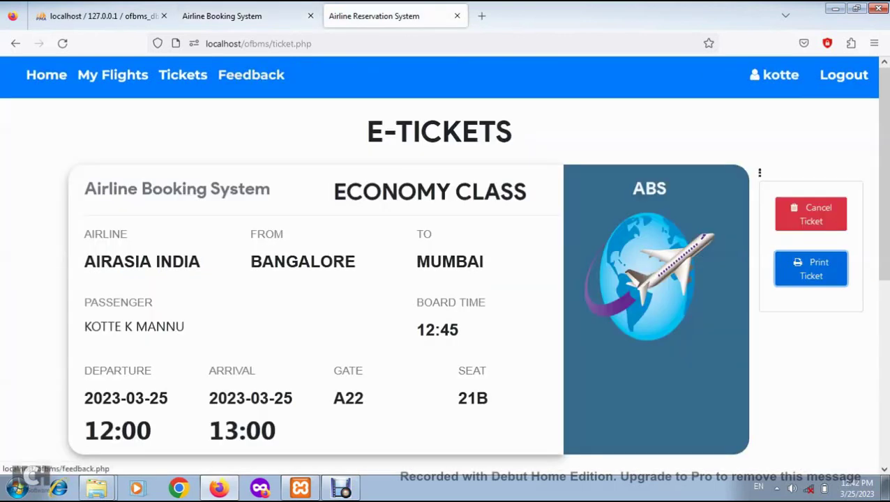
On the Feedback form, enter a partial e-mail and 'first time book in online' as first impression
left_click(251, 74)
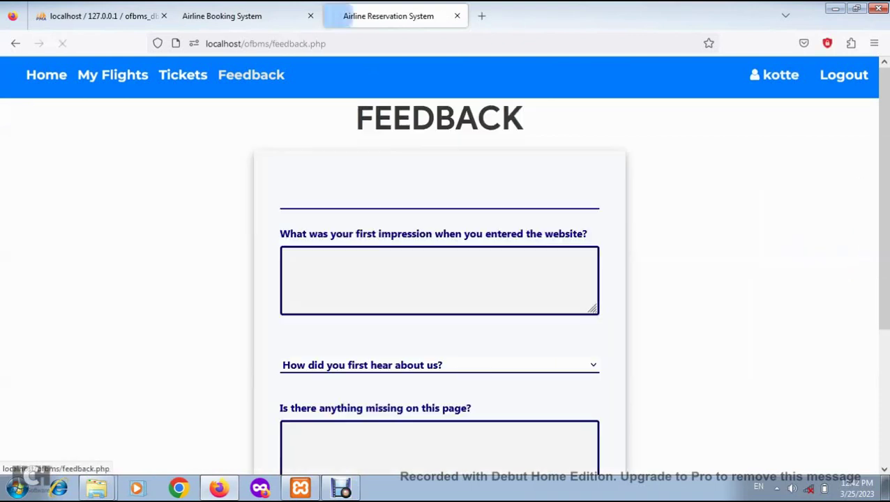
left_click(290, 259)
left_click(288, 198)
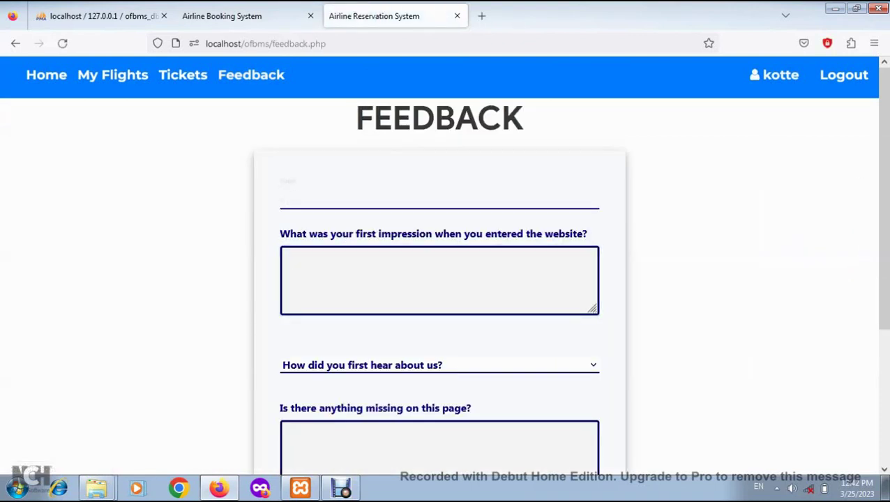
type("kotte")
left_click(290, 260)
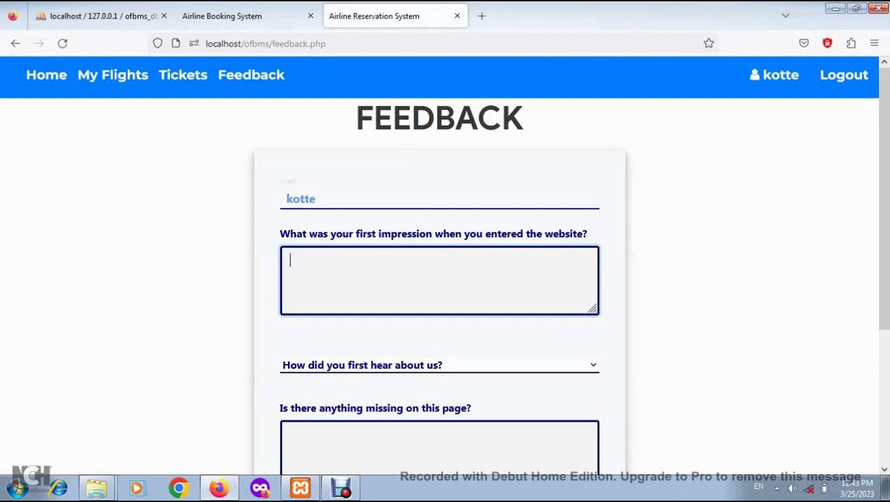
type("first time book in online")
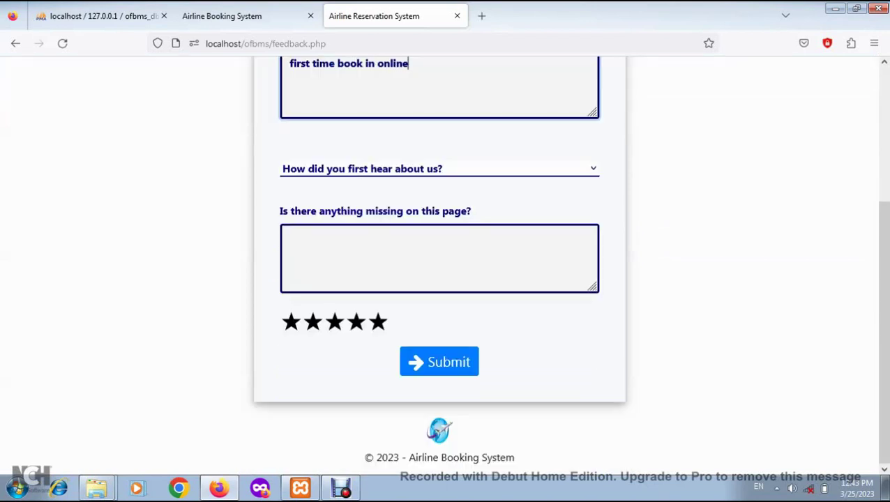
Choose Friend/Relative, answer 'message' for missing info, rate four stars, and submit
key("Tab")
key("Down")
key("Tab")
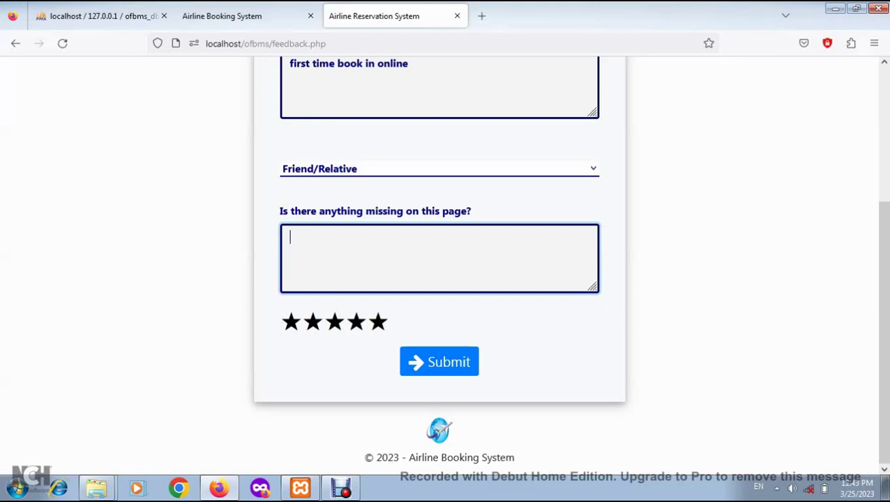
type("message")
key("Tab")
double_click(311, 238)
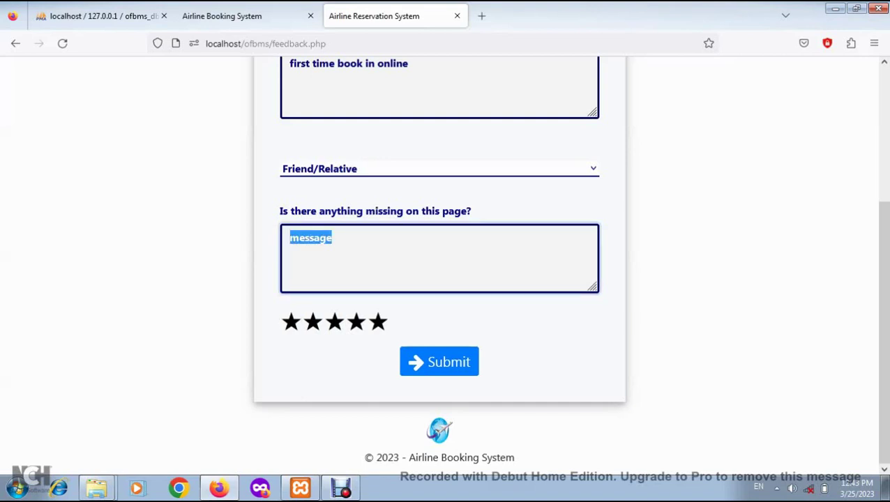
left_click(357, 322)
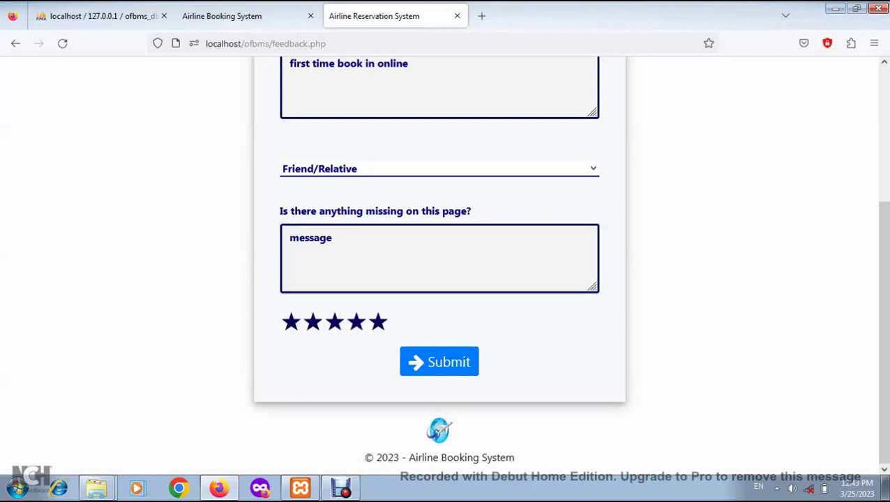
left_click(439, 361)
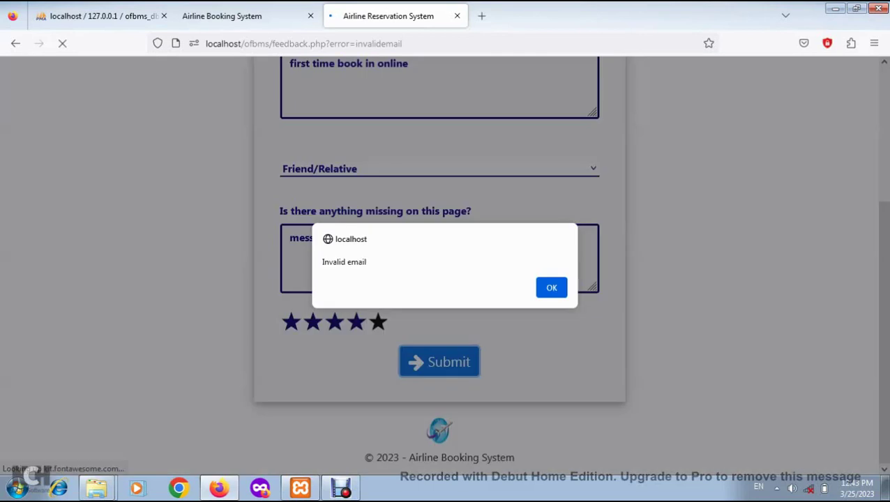
Dismiss the Invalid email alert, enter the passenger's full e-mail and 'first time book in online'
key("Return")
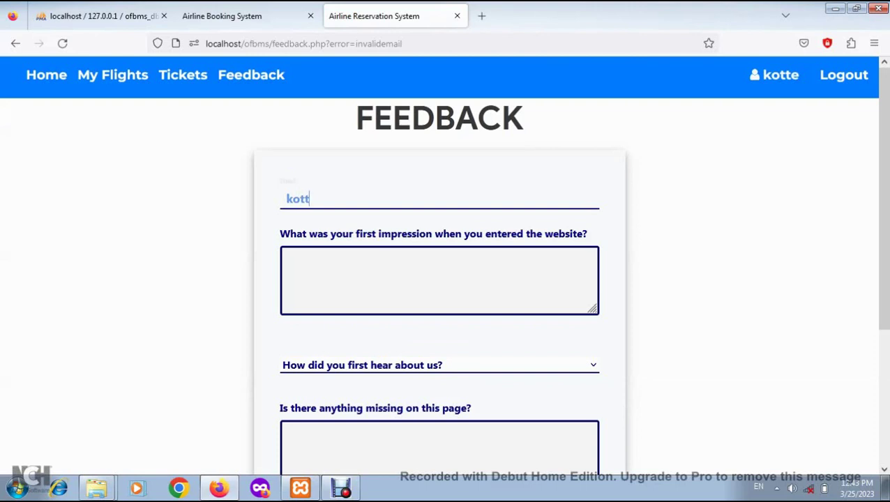
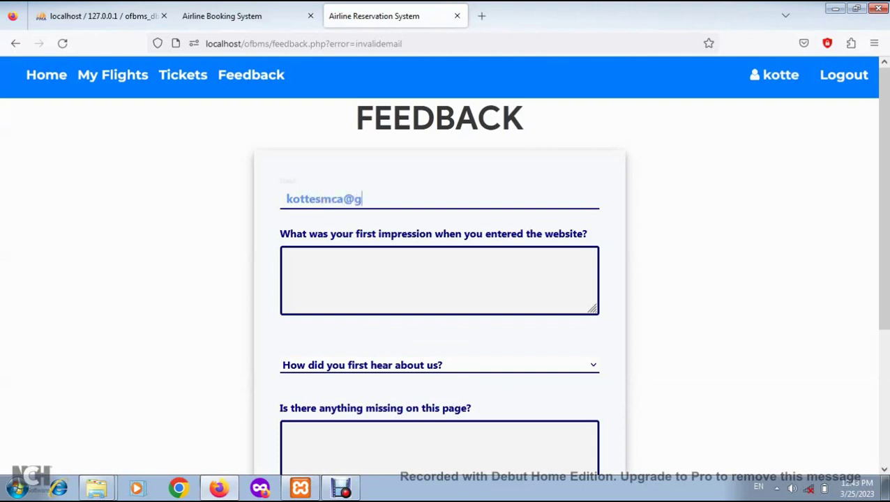
left_click(290, 259)
type("first time book in we")
key("BackSpace")
type("online")
Choose Friend/Relative, answer 'nothing' for missing info, rate five stars, and submit
key("Tab")
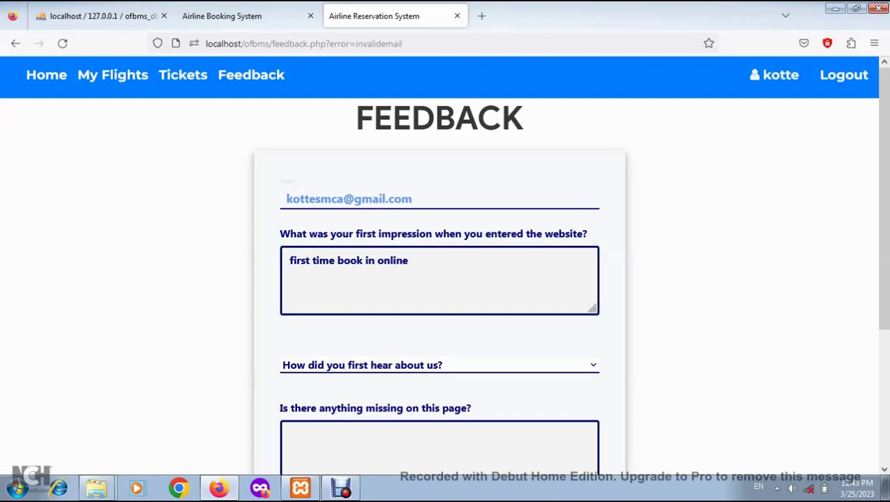
scroll(440, 279, "down", 2)
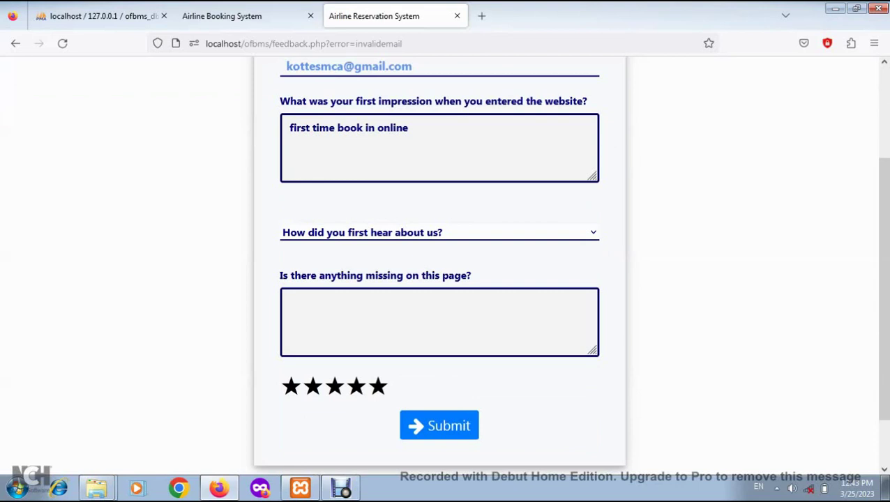
key("Down")
key("Tab")
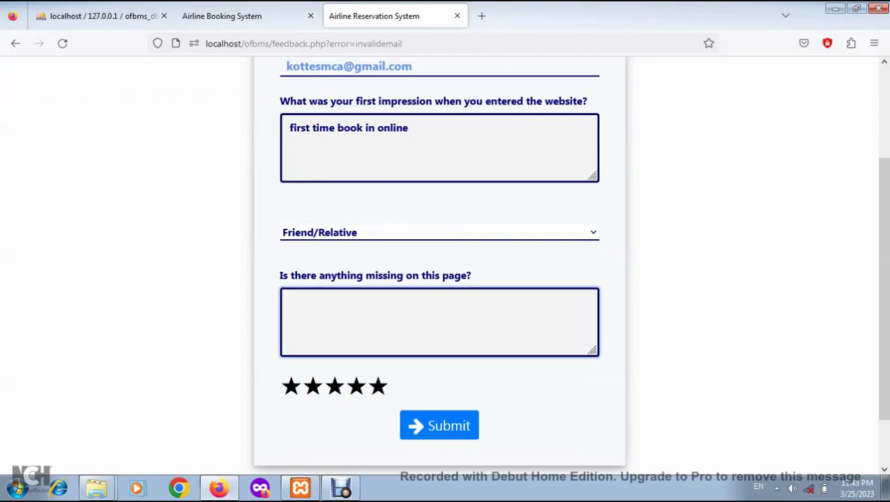
type("nothing")
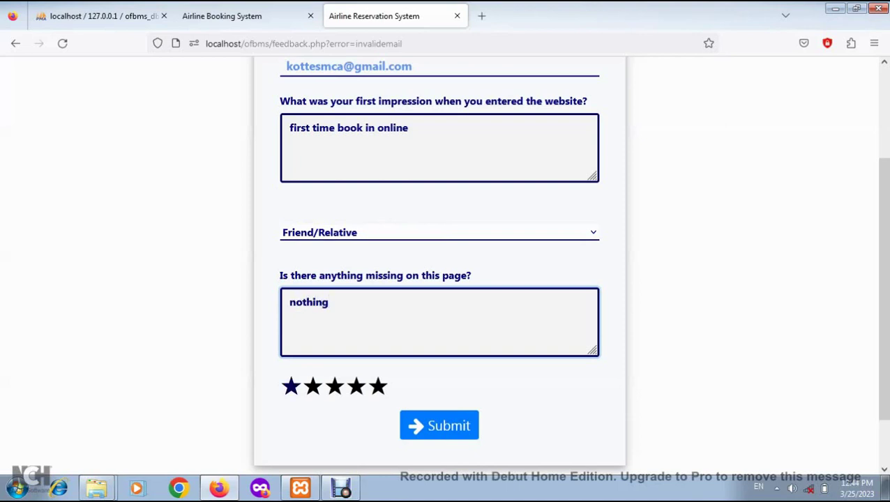
left_click(378, 387)
left_click(439, 425)
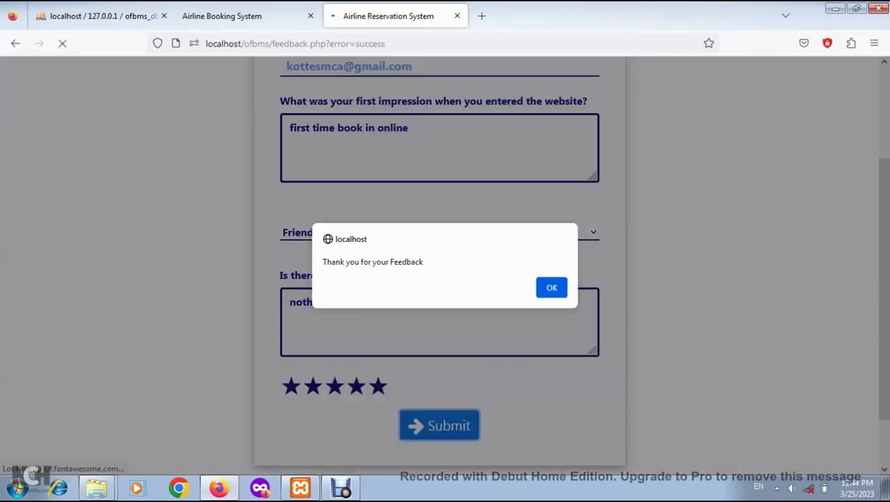
Dismiss the thank-you alert, find the new review under admin View Reviews, and return to the passenger site
key("Return")
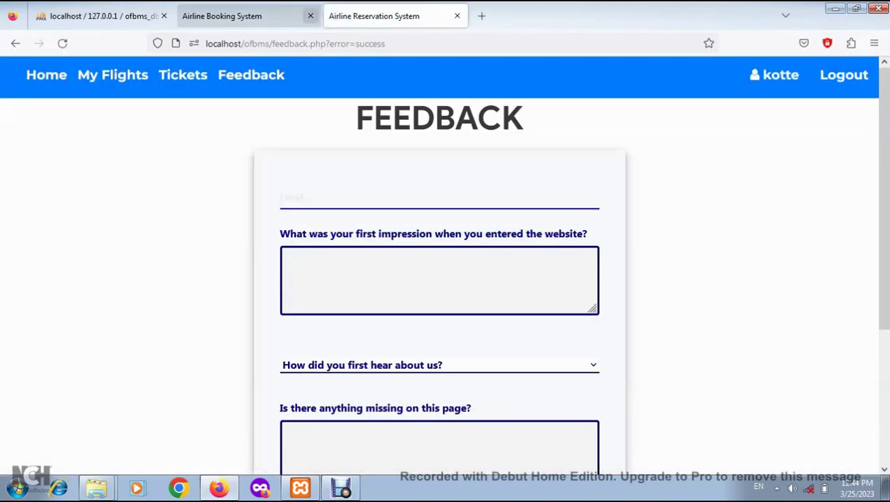
left_click(244, 15)
left_click(412, 77)
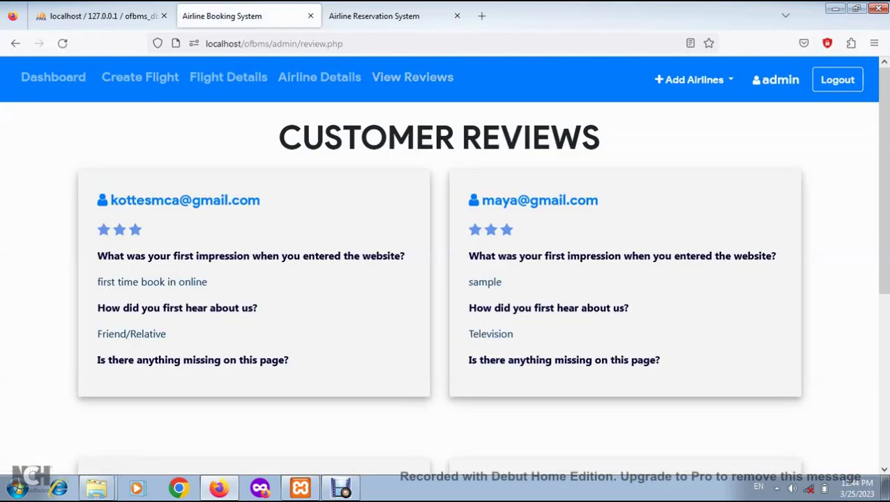
left_click_drag(118, 201, 261, 201)
left_click_drag(509, 201, 598, 200)
left_click(551, 201)
scroll(443, 265, "down", 5)
scroll(443, 265, "up", 5)
key("ctrl+Tab")
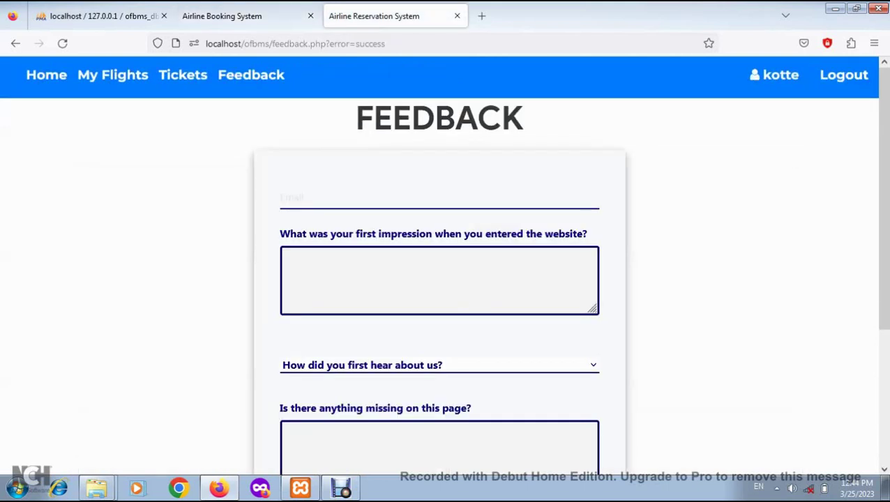
Confirm My Flights shows the Bangalore–Mumbai flight as Delayed, then open the admin Dashboard
left_click(113, 75)
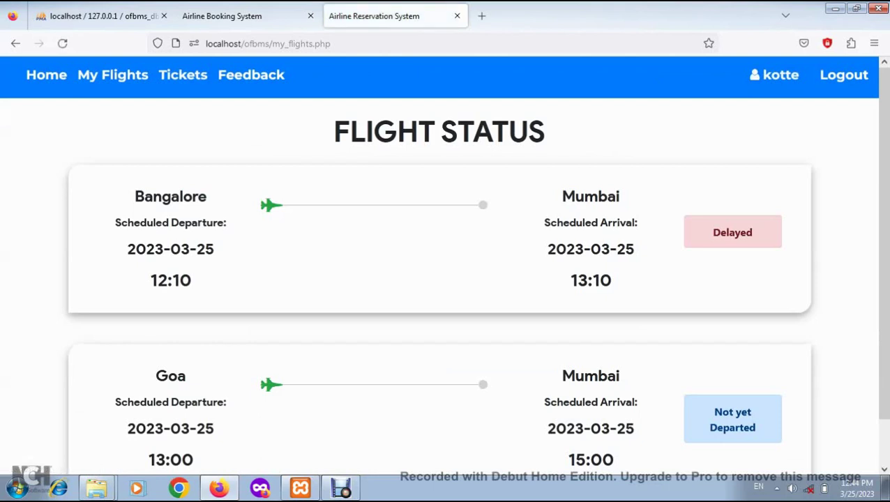
double_click(733, 233)
left_click(733, 234)
scroll(440, 279, "down", 1)
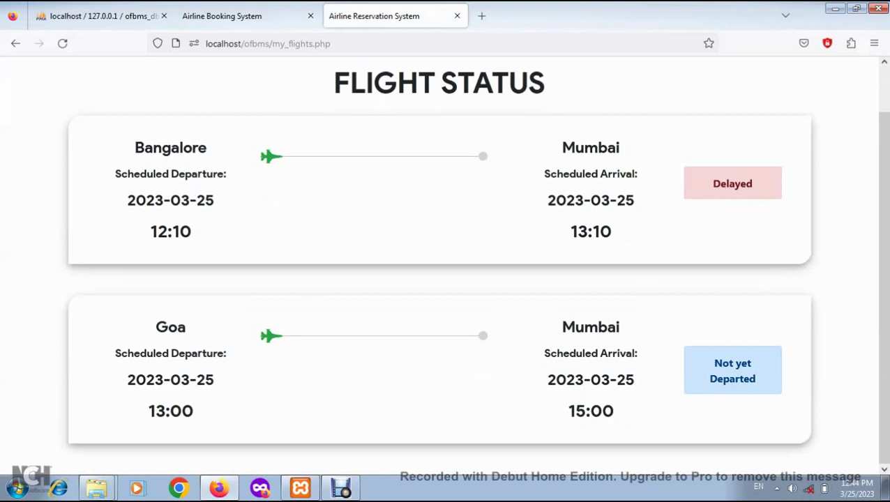
left_click_drag(172, 148, 586, 201)
left_click(586, 200)
scroll(440, 279, "up", 1)
left_click(222, 15)
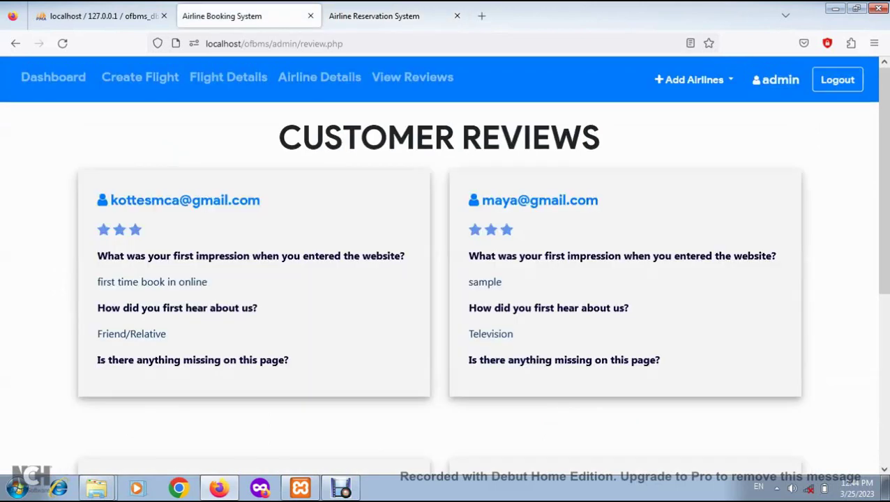
left_click(53, 77)
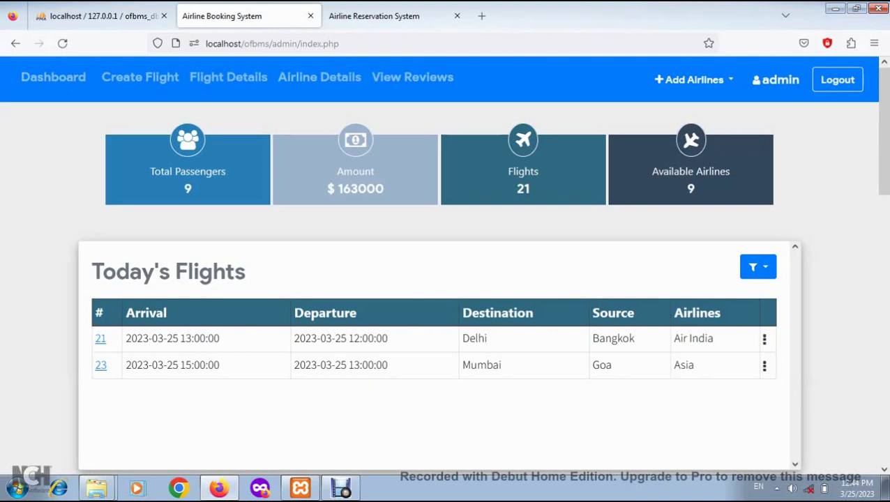
Mark flight 19's issue as solved and confirm My Flights now shows Not yet Departed
scroll(445, 279, "down", 4)
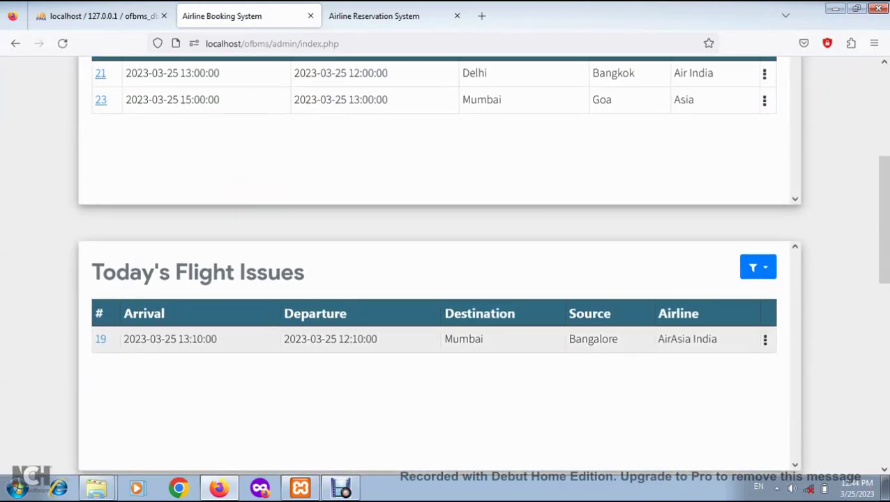
left_click(765, 339)
left_click(729, 377)
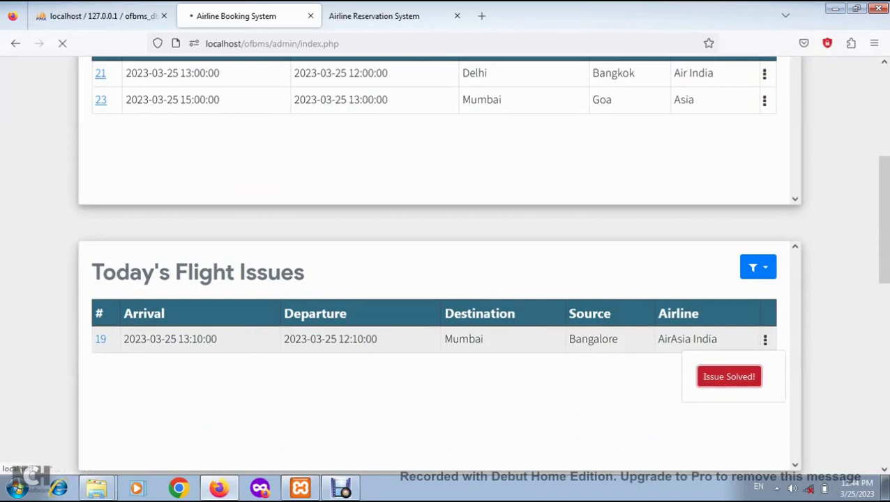
scroll(447, 314, "down", 1)
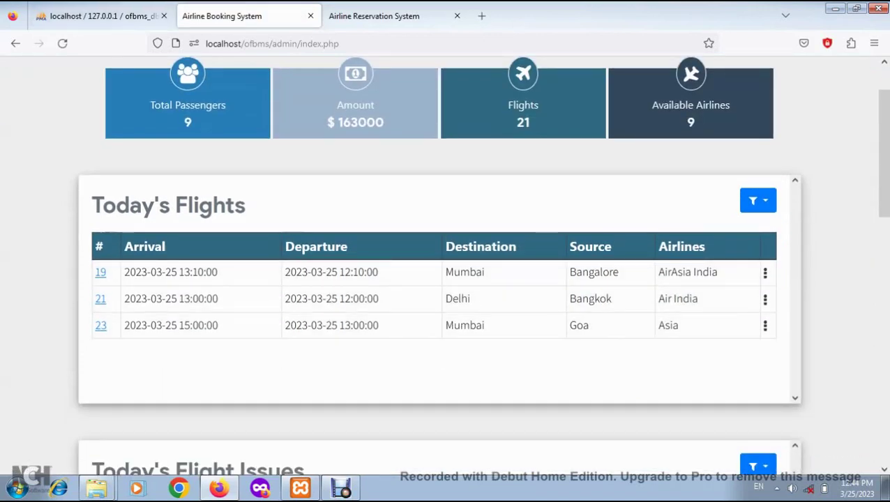
left_click(374, 15)
left_click(120, 75)
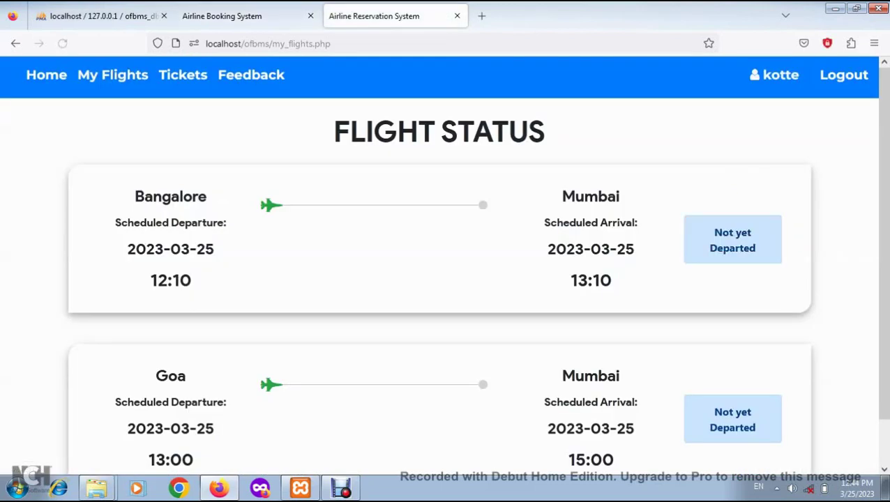
double_click(733, 248)
left_click(222, 15)
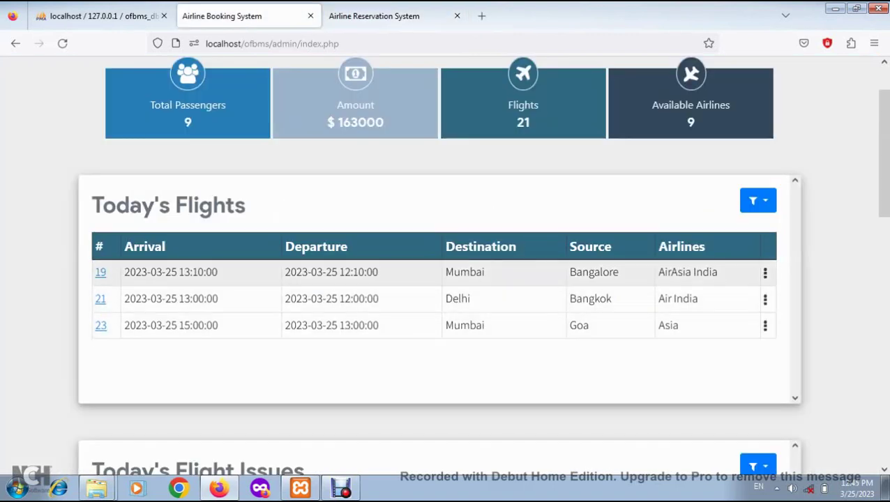
Mark flight 19 as departed and reload the passenger's My Flights page to see Departed
left_click(765, 272)
left_click(722, 308)
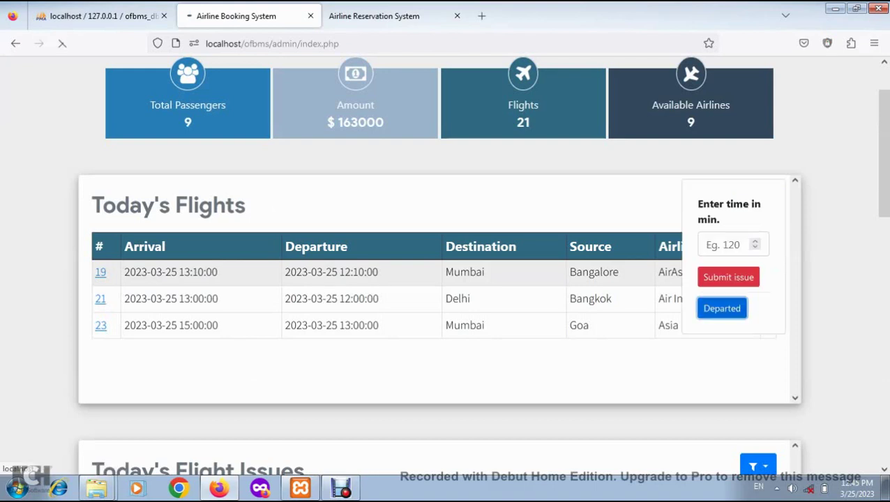
scroll(446, 279, "down", 5)
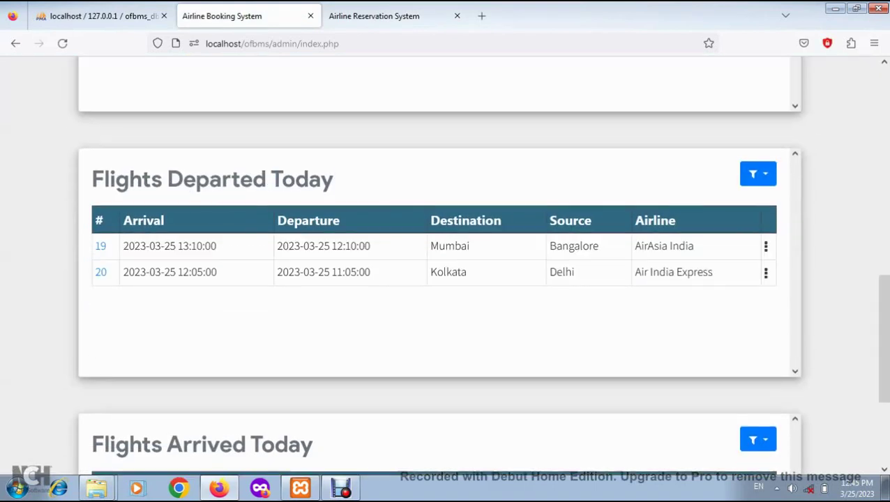
left_click(374, 15)
left_click(267, 43)
key("Return")
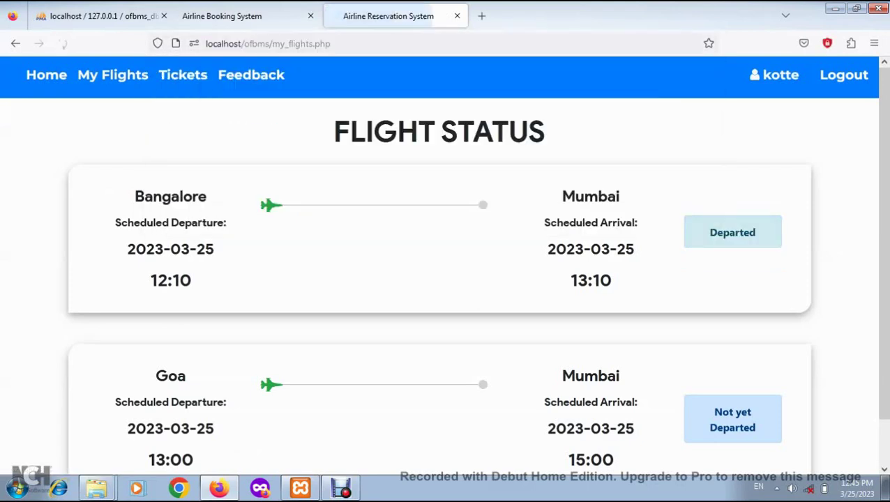
left_click(730, 258)
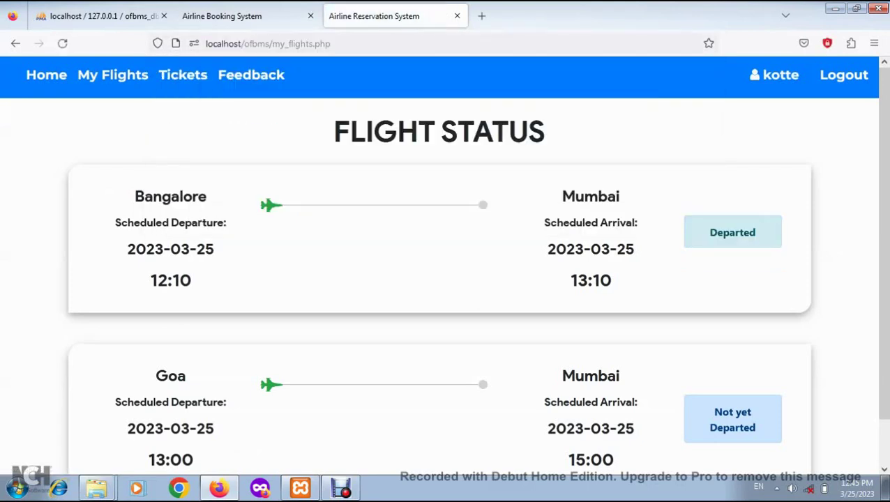
On the admin dashboard, jump to the Flights Departed Today section
left_click(222, 15)
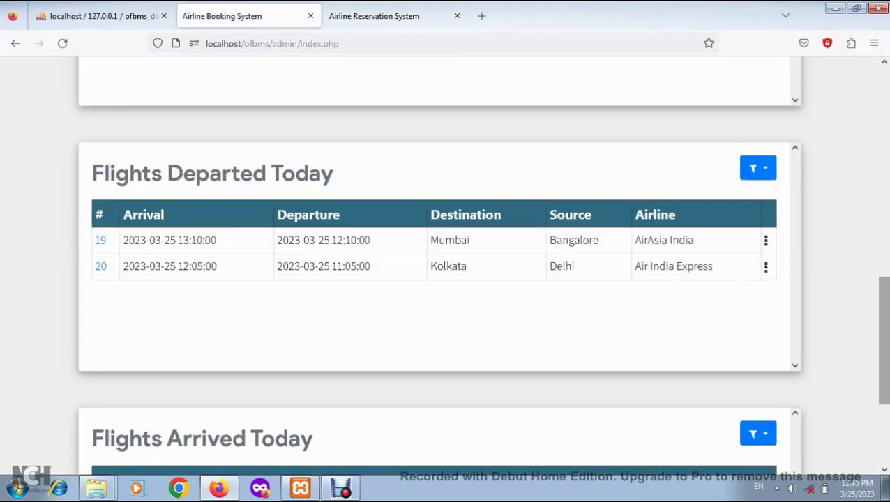
scroll(445, 279, "down", 3)
scroll(445, 280, "up", 5)
scroll(445, 279, "up", 3)
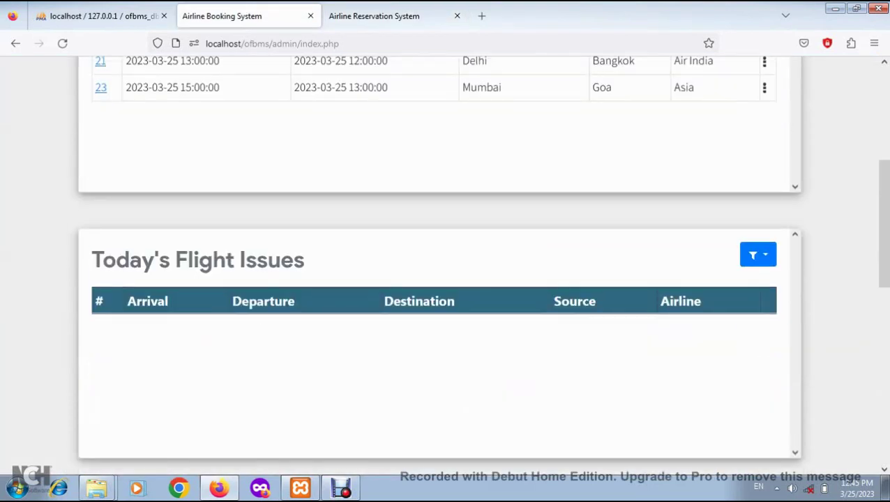
left_click(758, 254)
left_click(718, 327)
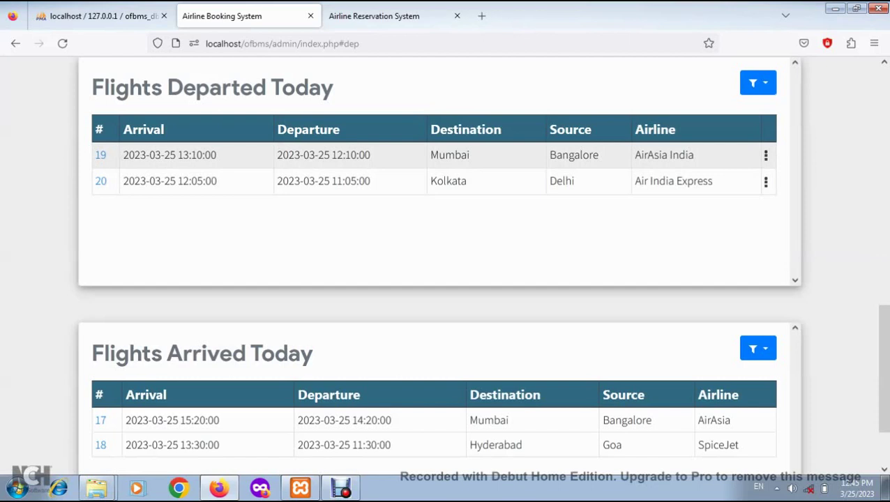
Mark departed flight 19 as Arrived, then review flight 17's passenger list and the admin dashboard
left_click(766, 181)
left_click(722, 195)
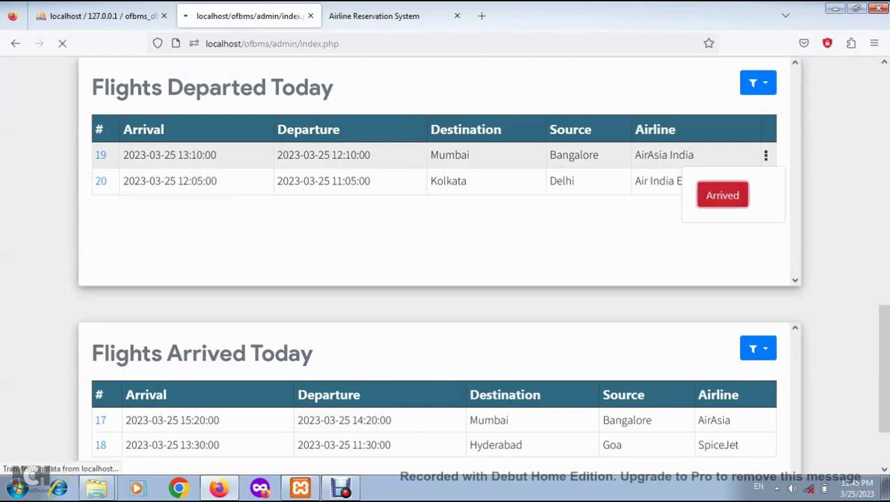
scroll(446, 280, "down", 10)
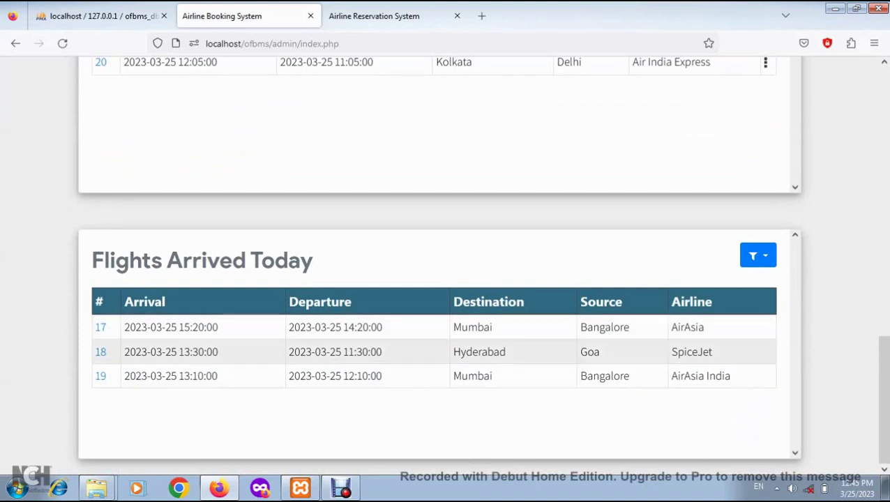
left_click(100, 327)
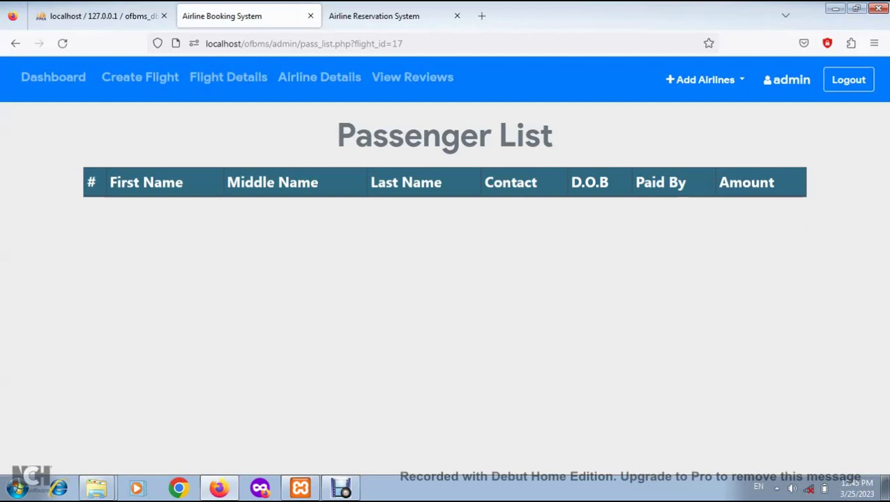
left_click(16, 44)
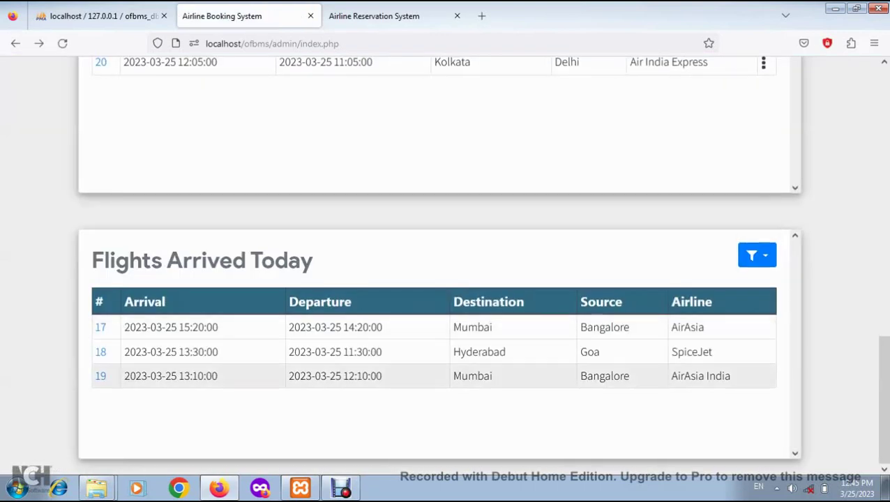
Reload the passenger's My Flights page so Bangalore–Mumbai shows Arrived
left_click(375, 16)
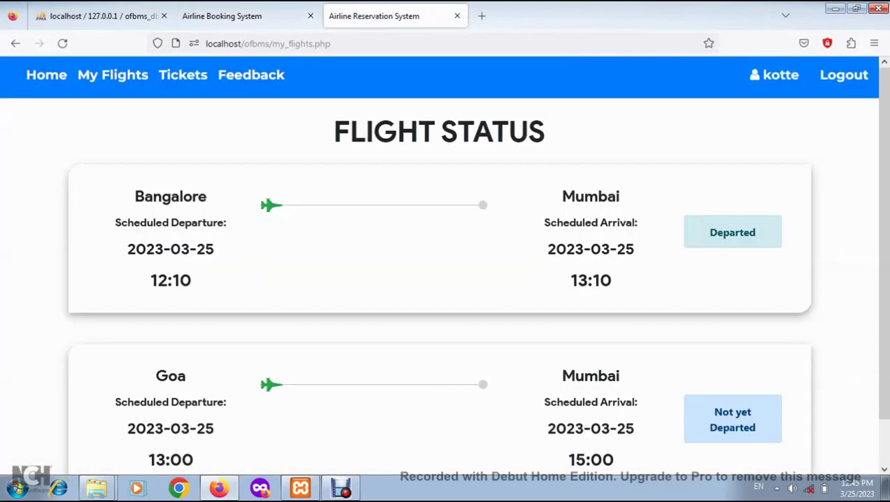
left_click(112, 75)
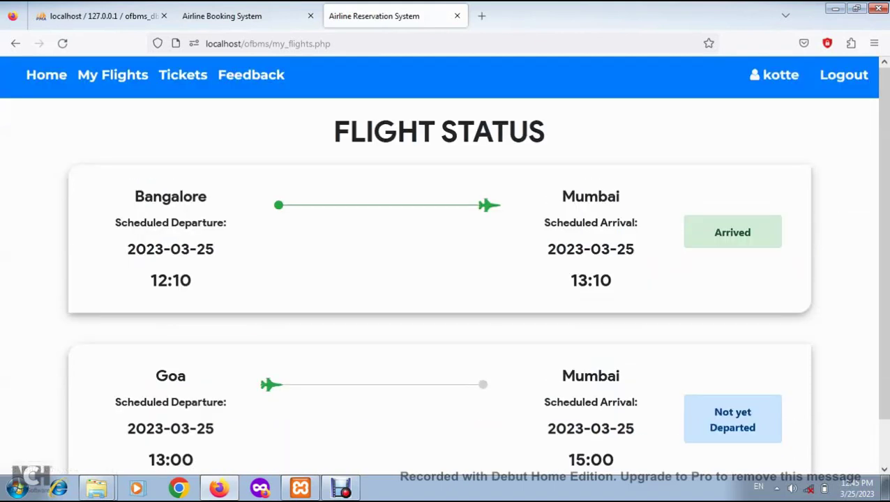
left_click(777, 489)
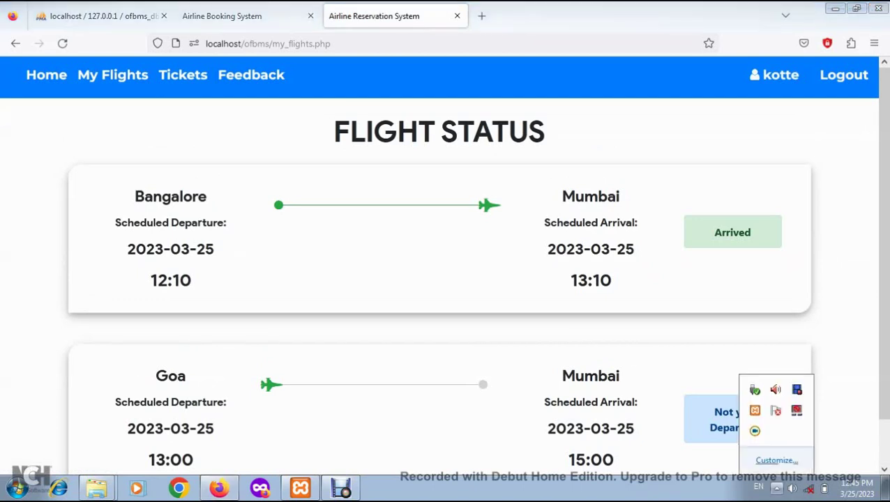
Bring the Debut Video Capture recorder window to the front from the system tray
double_click(797, 390)
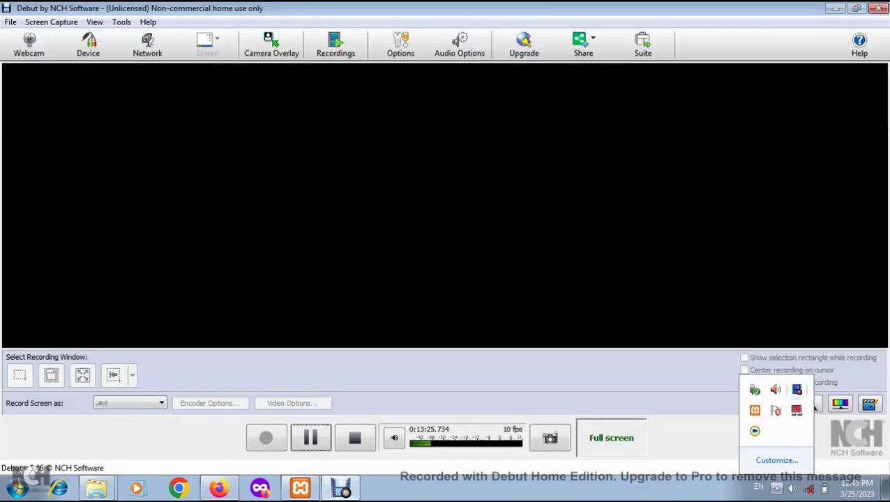